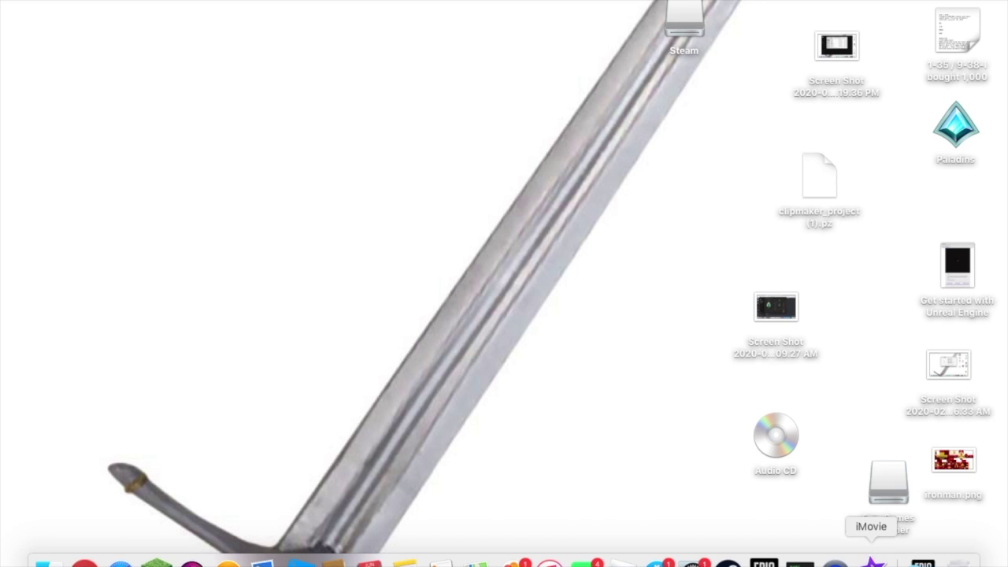
- Launch iMovie from the Dock
left_click(872, 561)
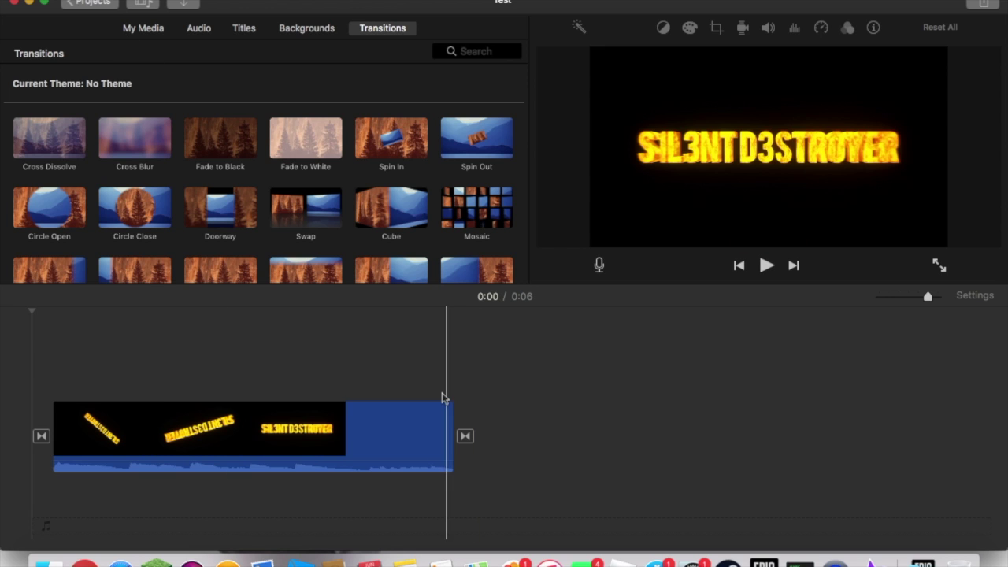
- Delete the 0:06 SIL3NT D3STROYER title clip from the Test timeline
left_click(352, 434)
key("Delete")
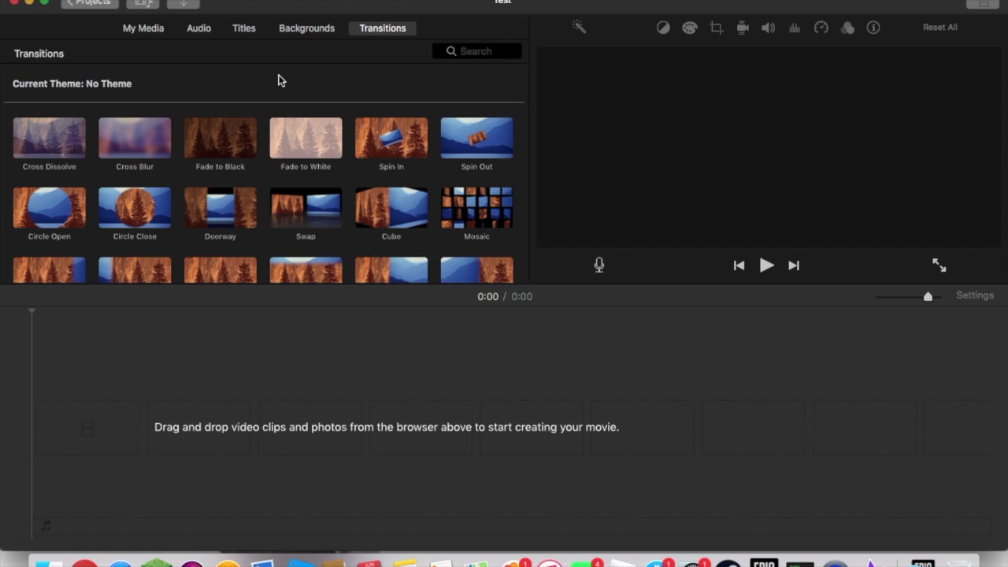
- Reopen the Test project from the Projects list, then bring Finder to the front
left_click(139, 29)
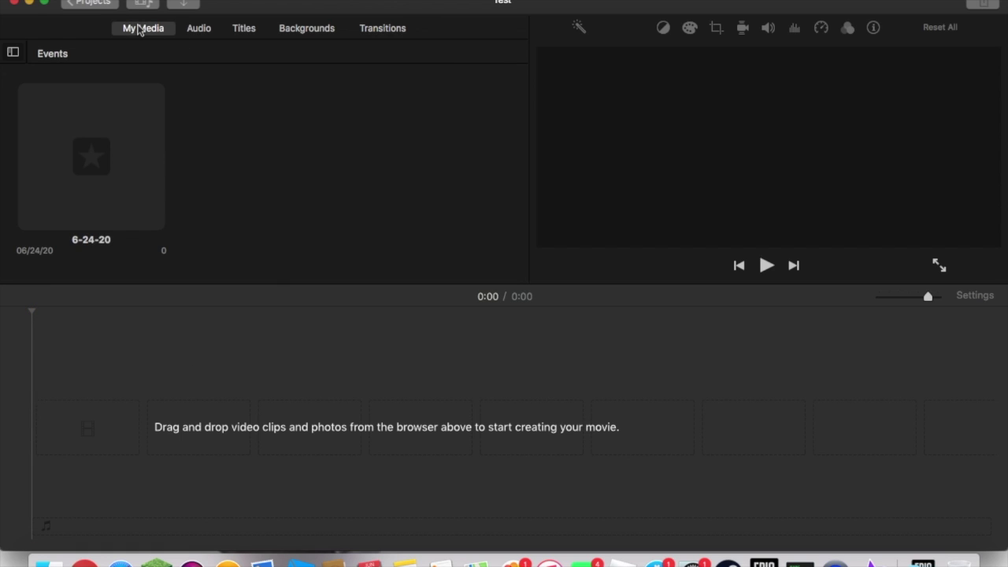
left_click(88, 4)
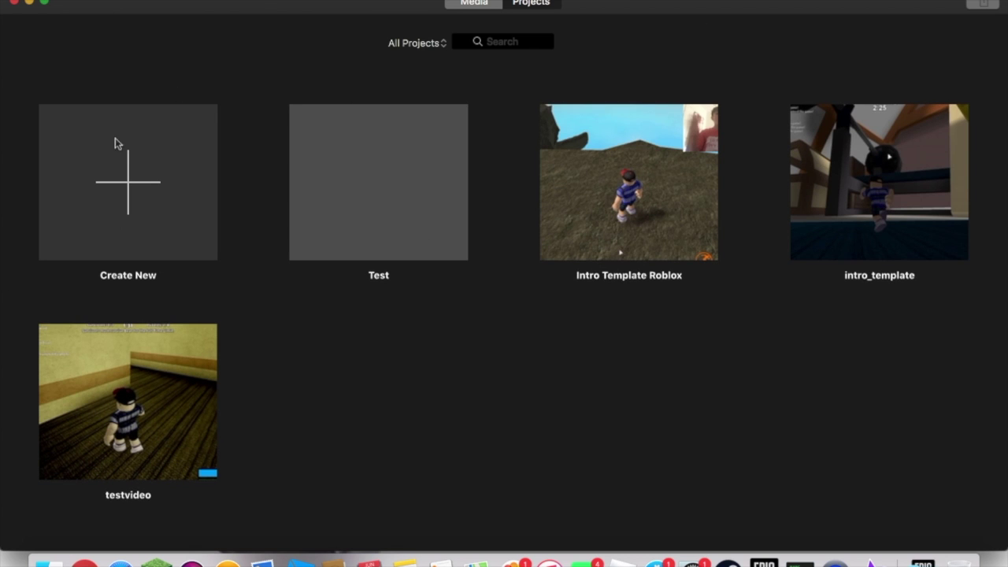
left_click(116, 190)
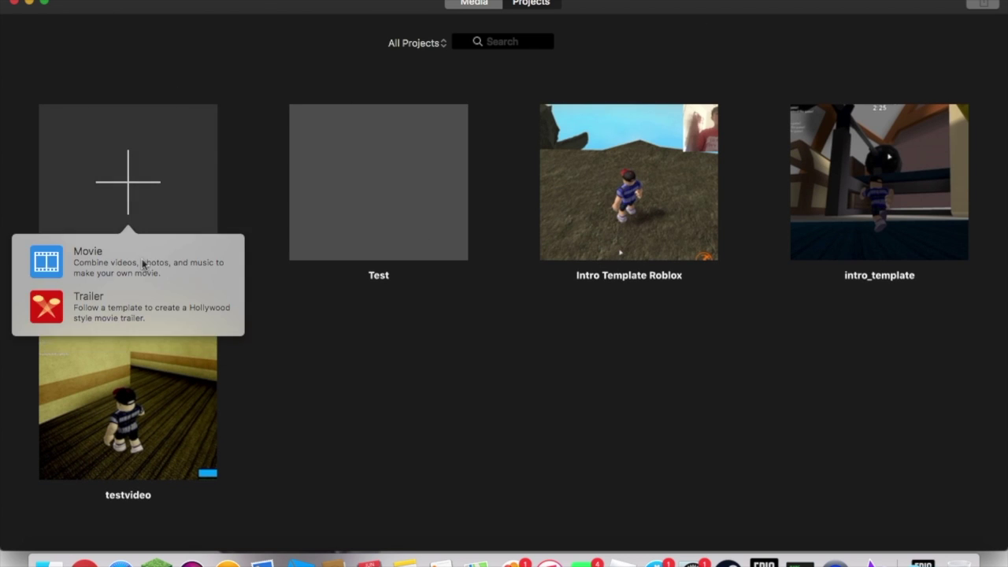
left_click(374, 394)
left_click(416, 187)
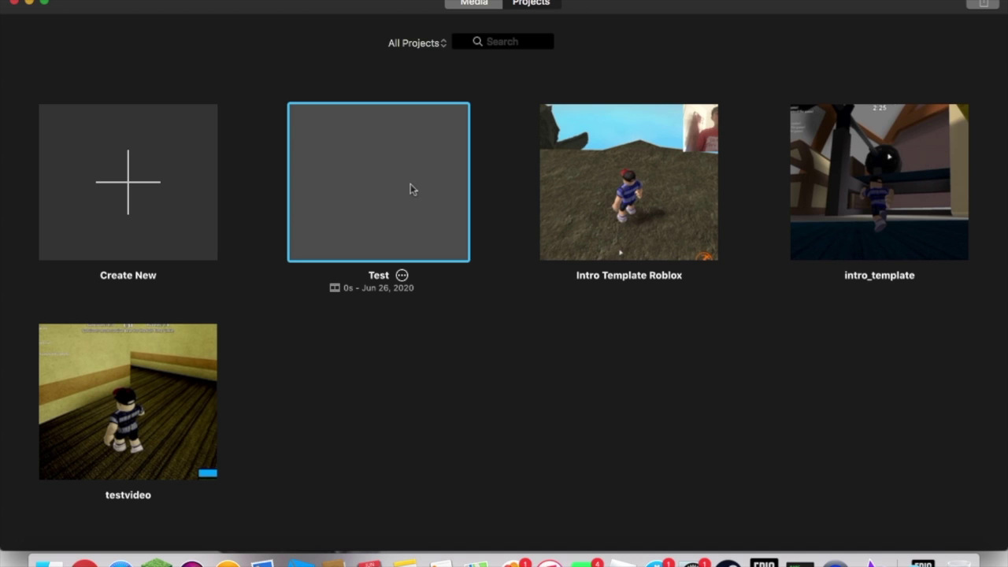
double_click(408, 192)
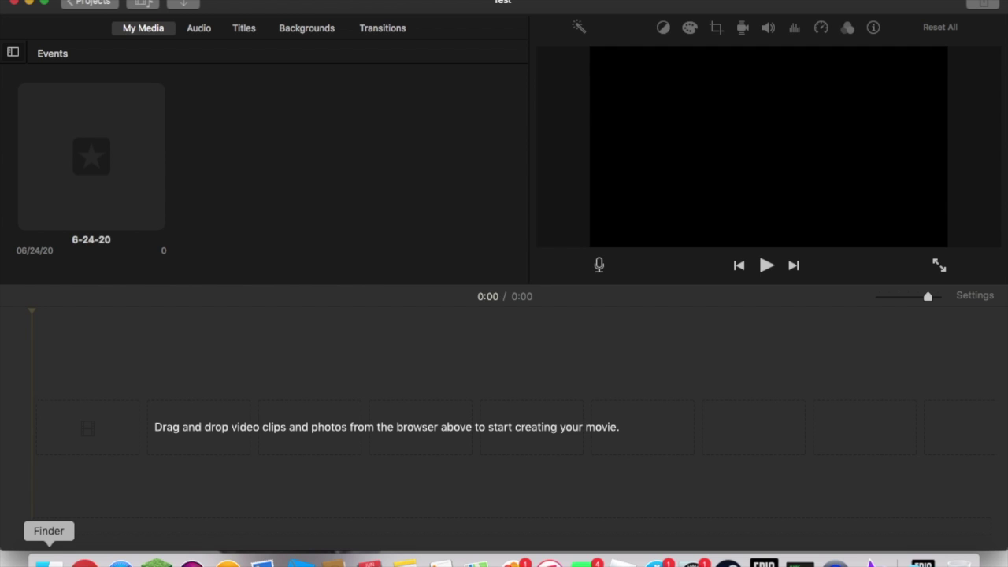
left_click(47, 563)
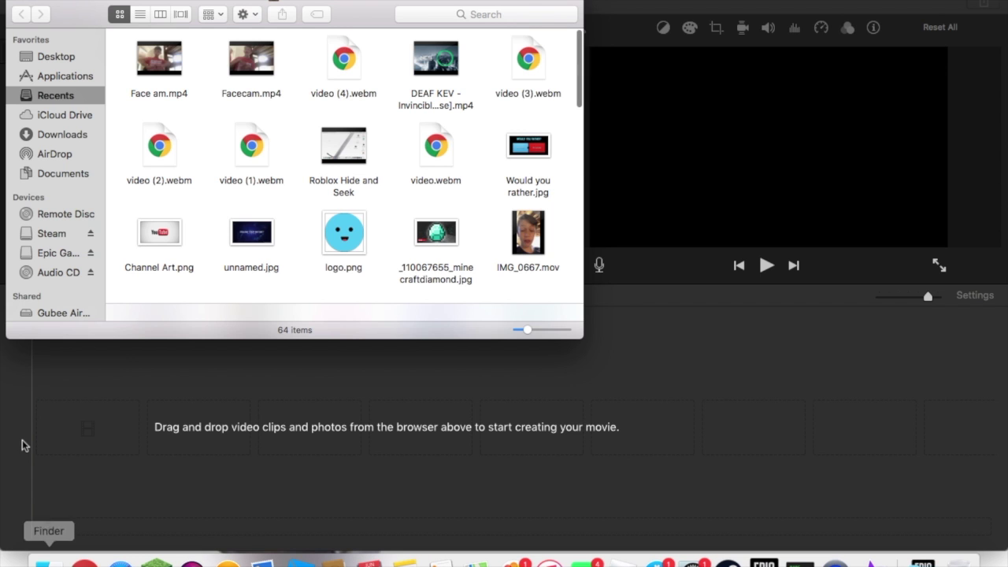
- Search This Mac in Finder for 'intro4thversion'
left_click(501, 14)
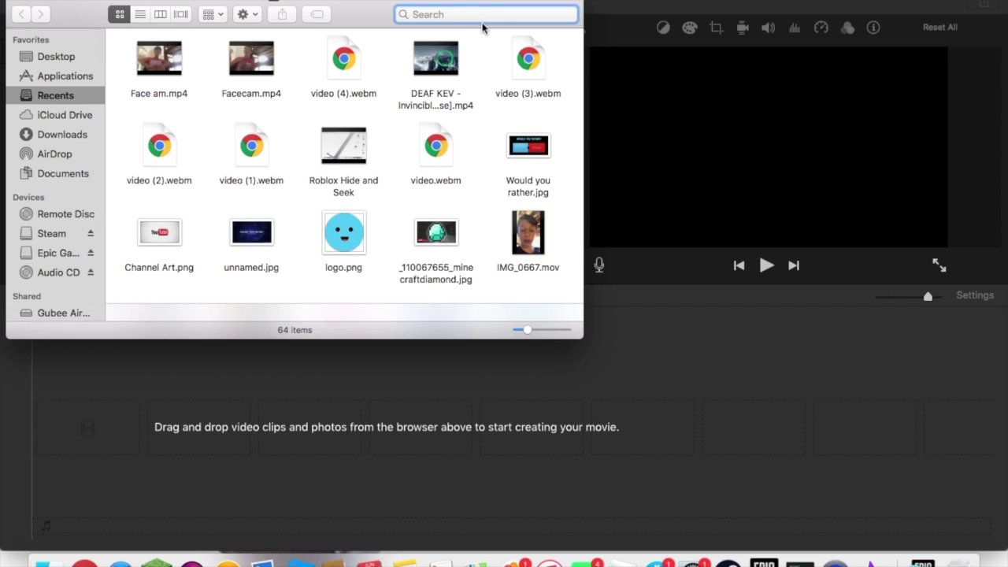
type("intro")
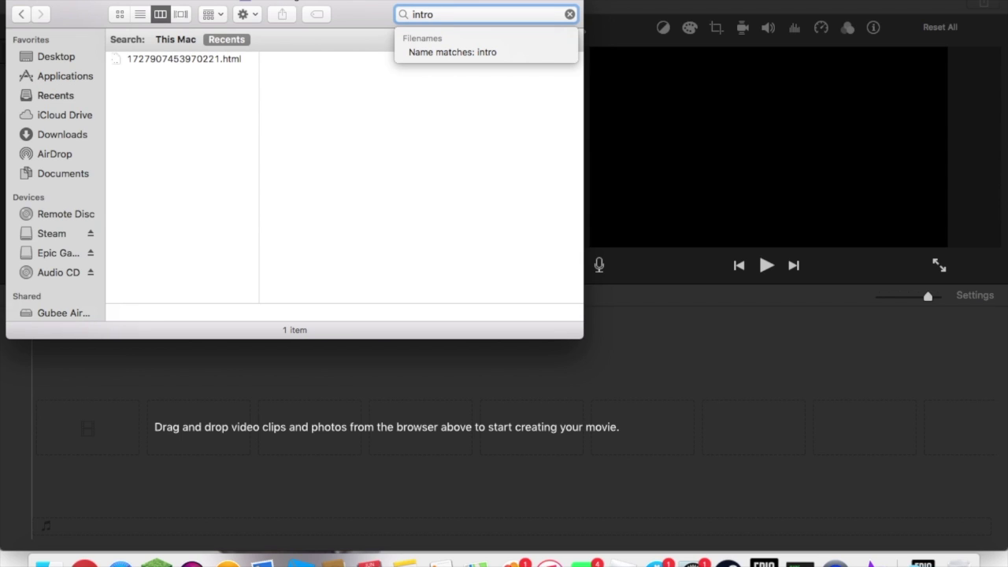
type("4thversion")
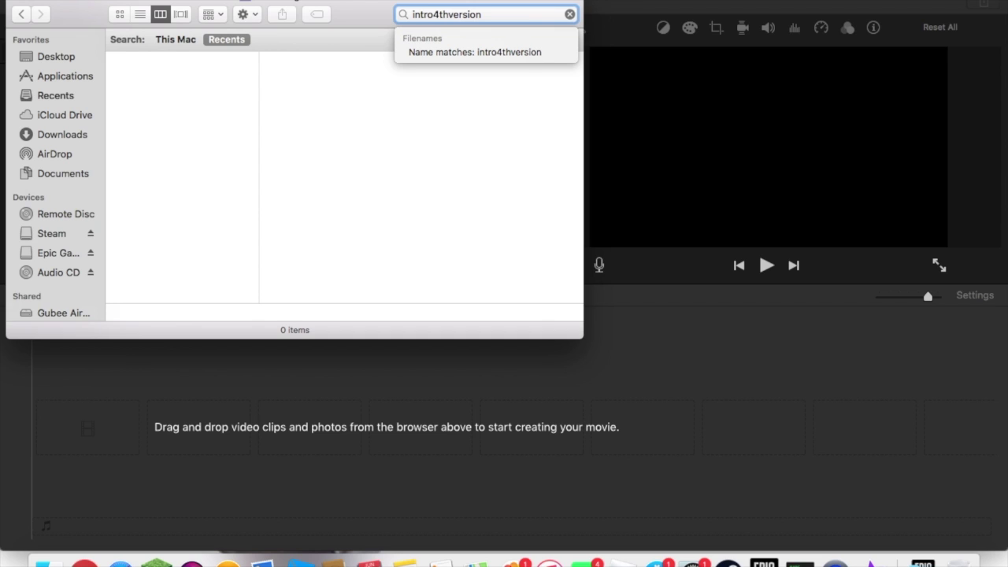
key("Return")
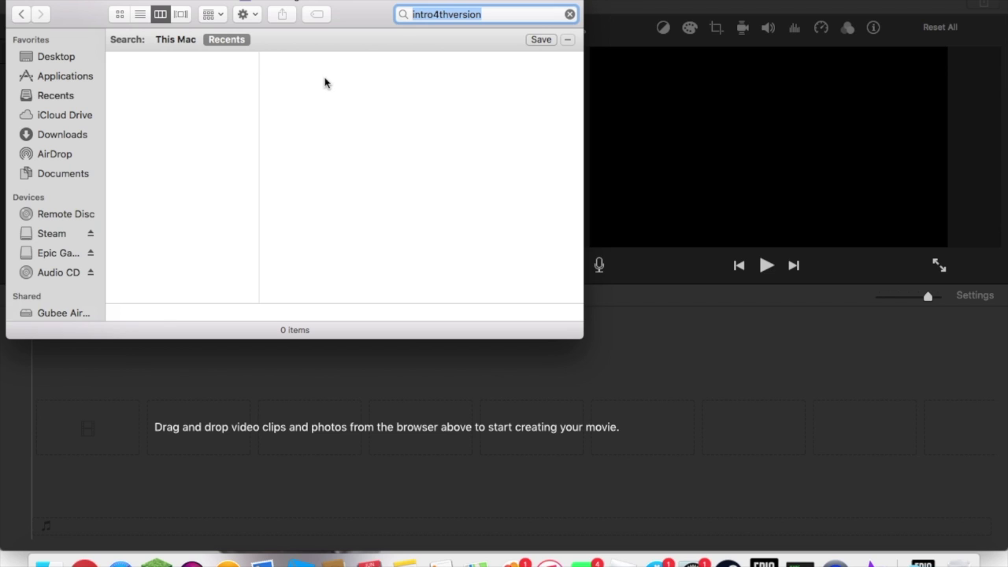
left_click(502, 14)
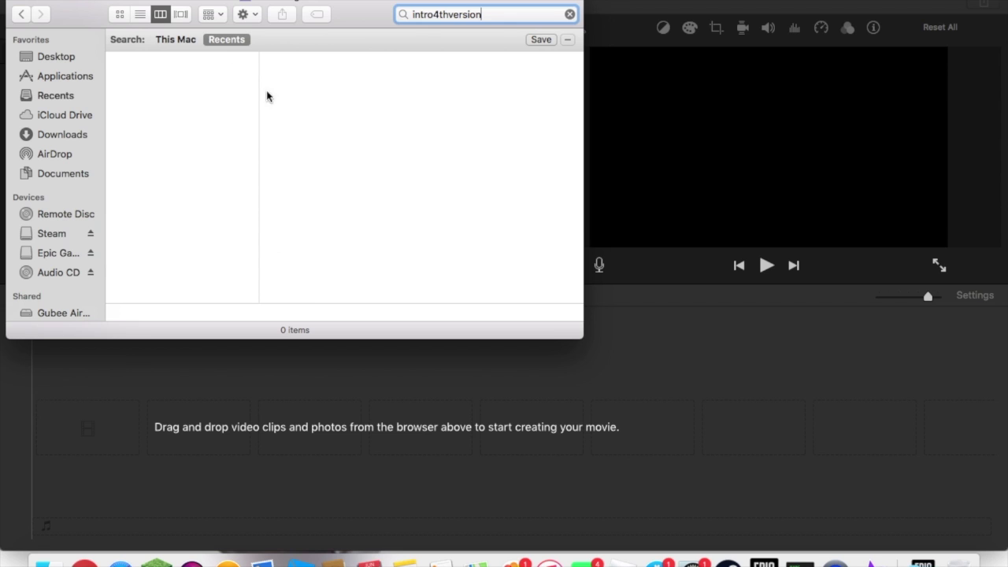
left_click(183, 40)
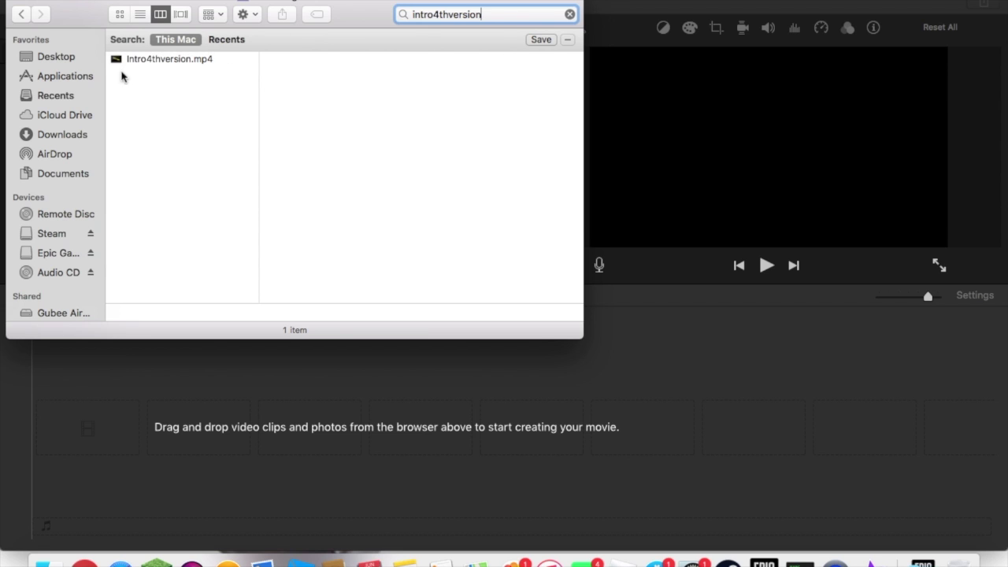
- Add Intro4thversion.mp4 to the iMovie timeline and close the Finder window
left_click(131, 63)
left_click_drag(131, 62, 47, 445)
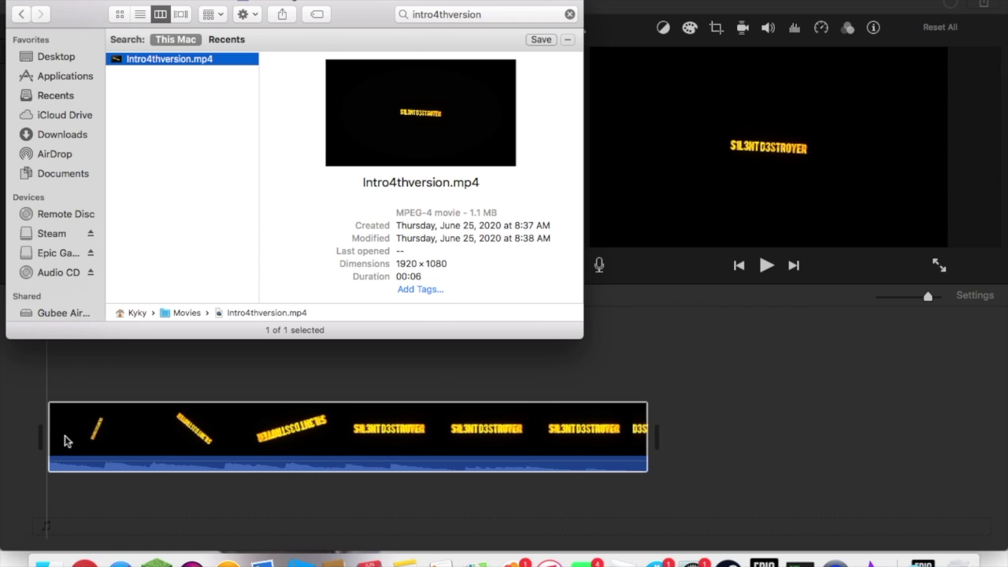
left_click(19, 3)
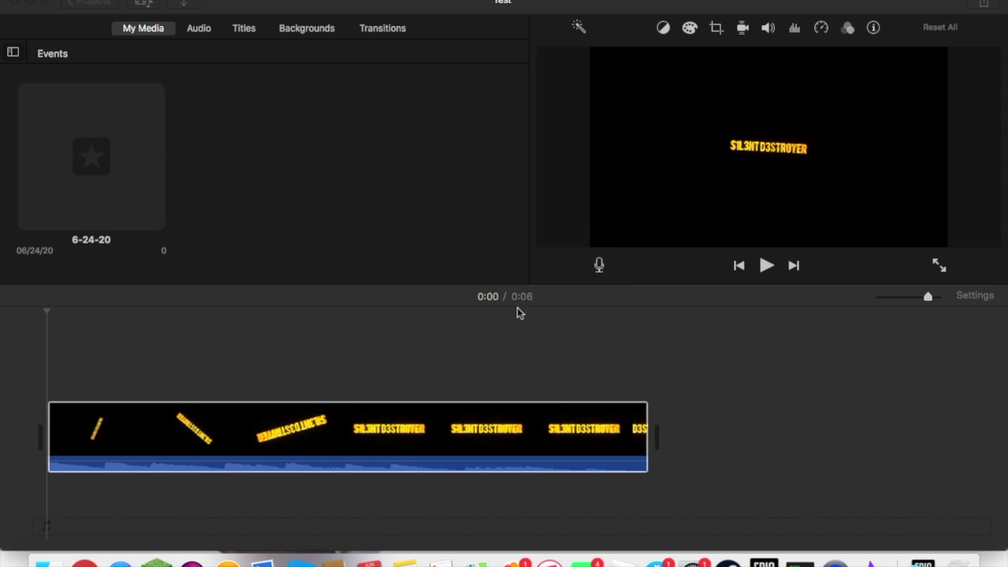
left_click(43, 399)
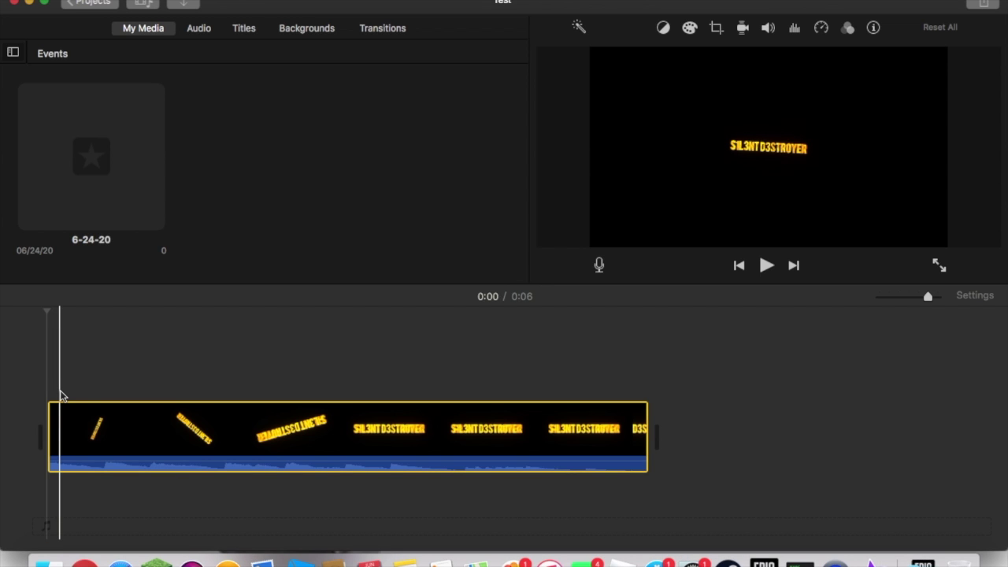
key("space")
left_click(29, 403)
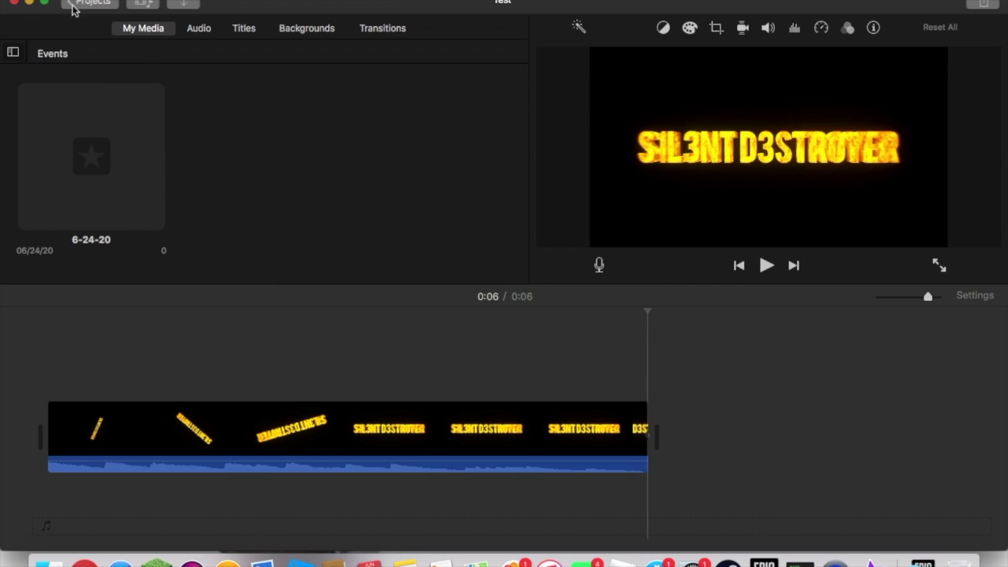
left_click(48, 560)
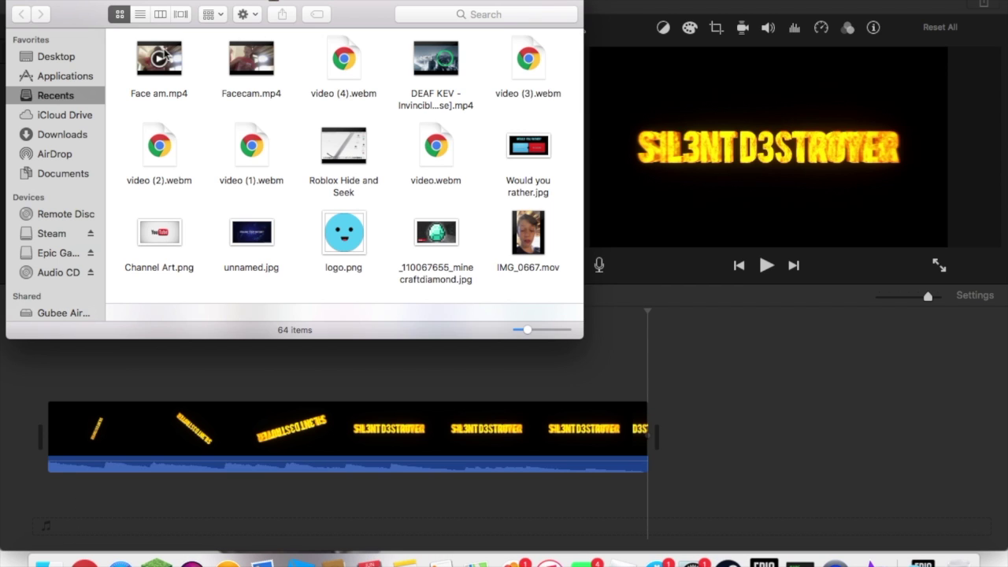
- Add Roblox Broken Bones Take 2 from Downloads after the intro, making the timeline 9:24
left_click(474, 15)
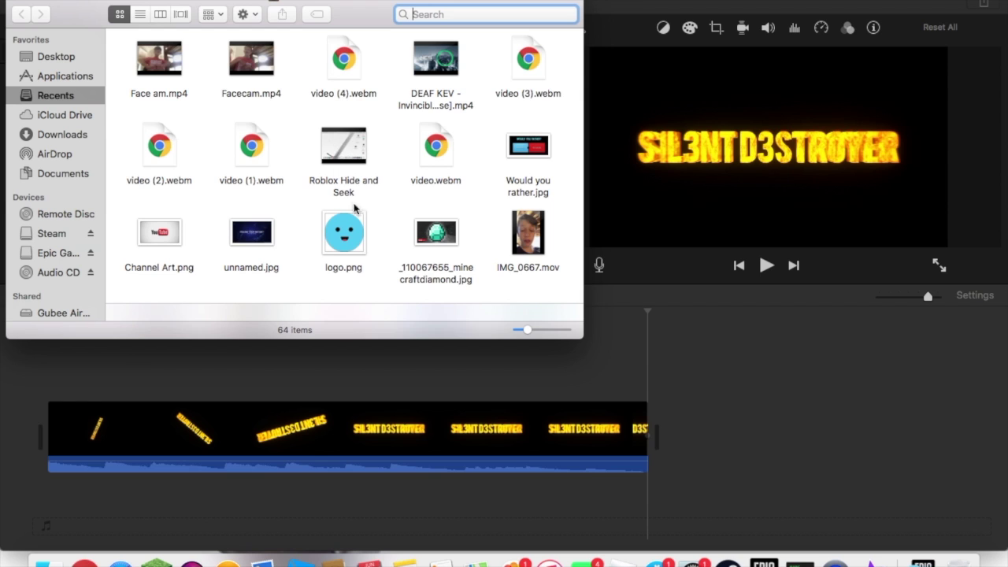
scroll(343, 205, "down", 10)
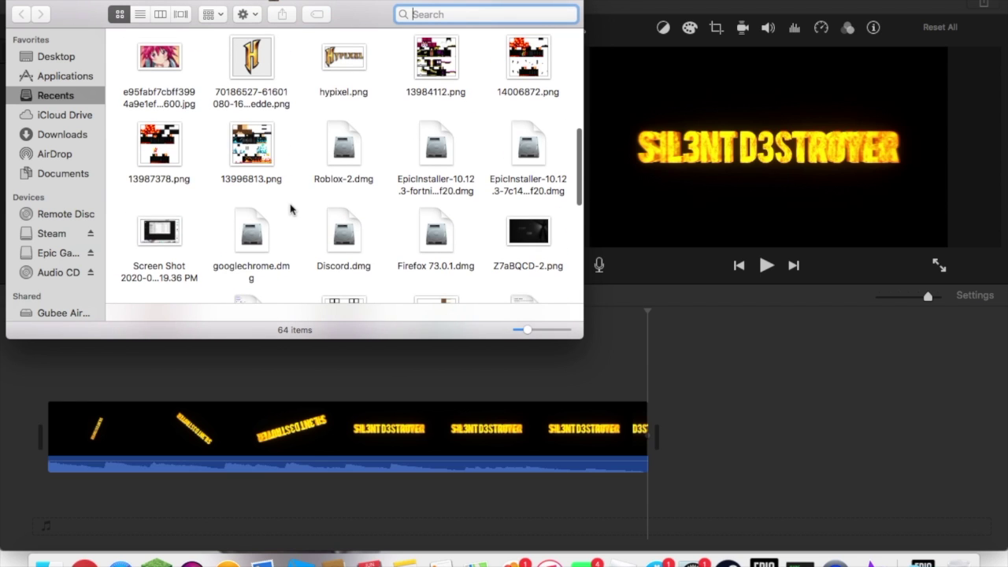
left_click(65, 135)
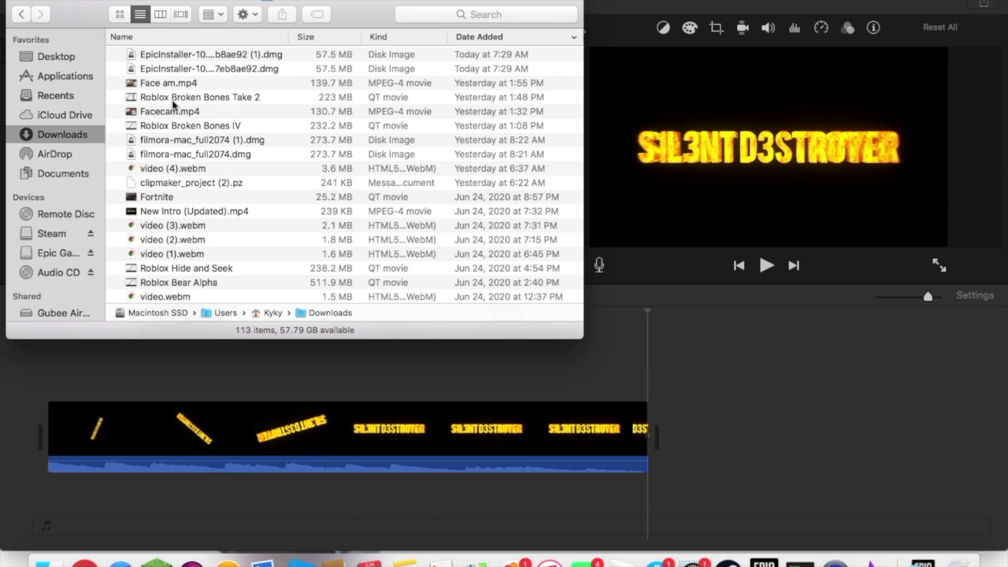
left_click(167, 94)
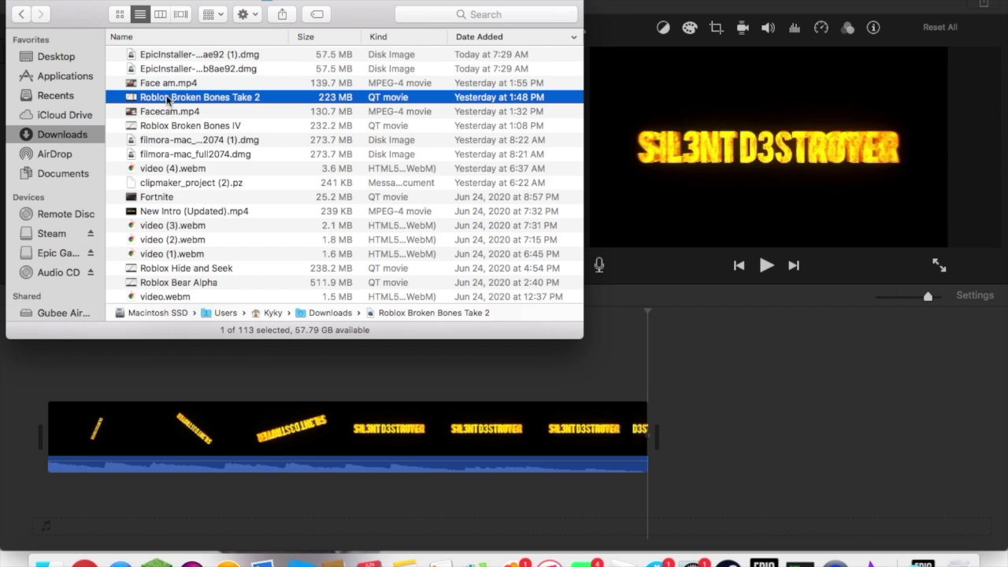
left_click_drag(288, 100, 662, 437)
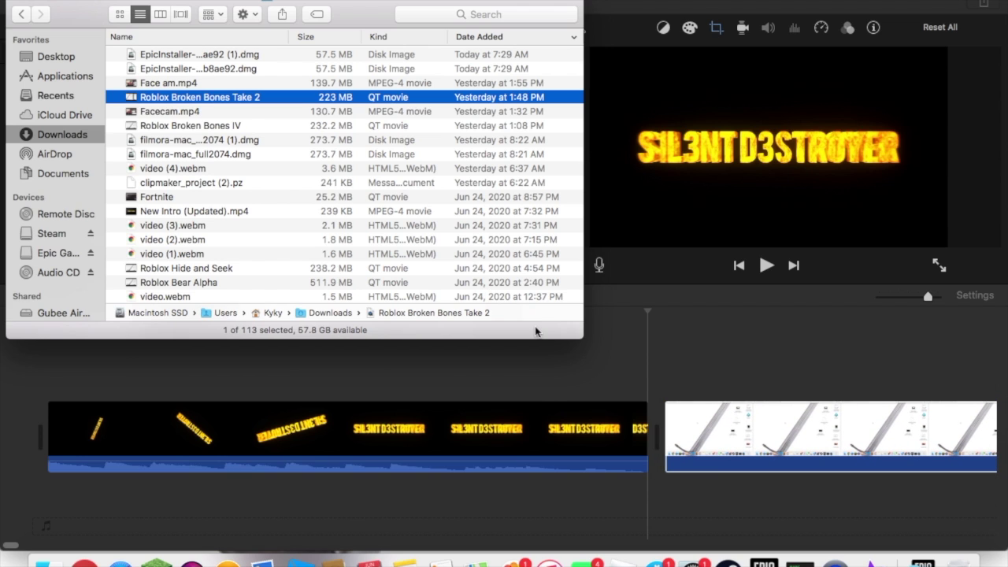
left_click(664, 435)
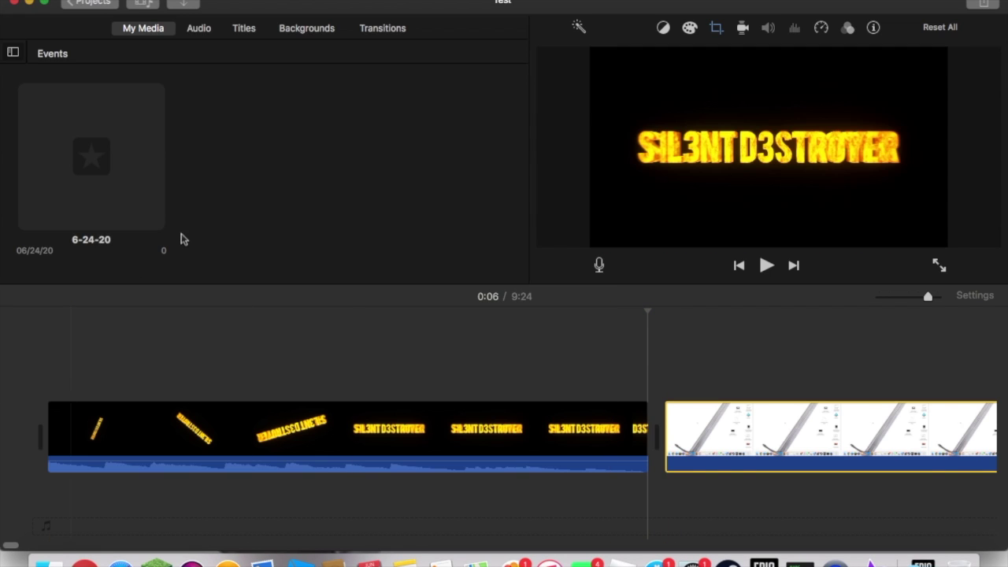
- Place 1.0 s Cross Zoom transitions at the movie start and between the intro and gameplay
left_click(382, 32)
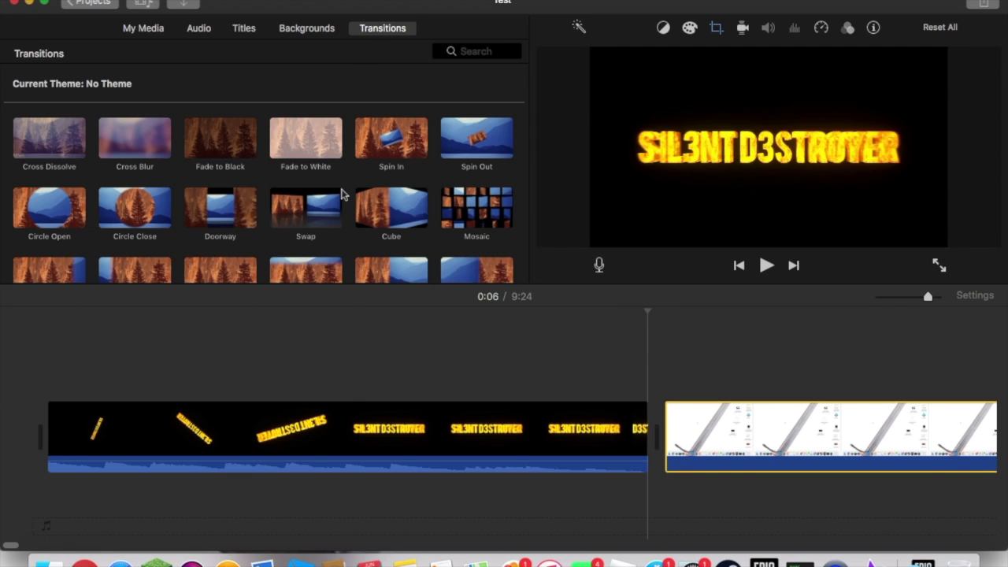
scroll(342, 194, "down", 5)
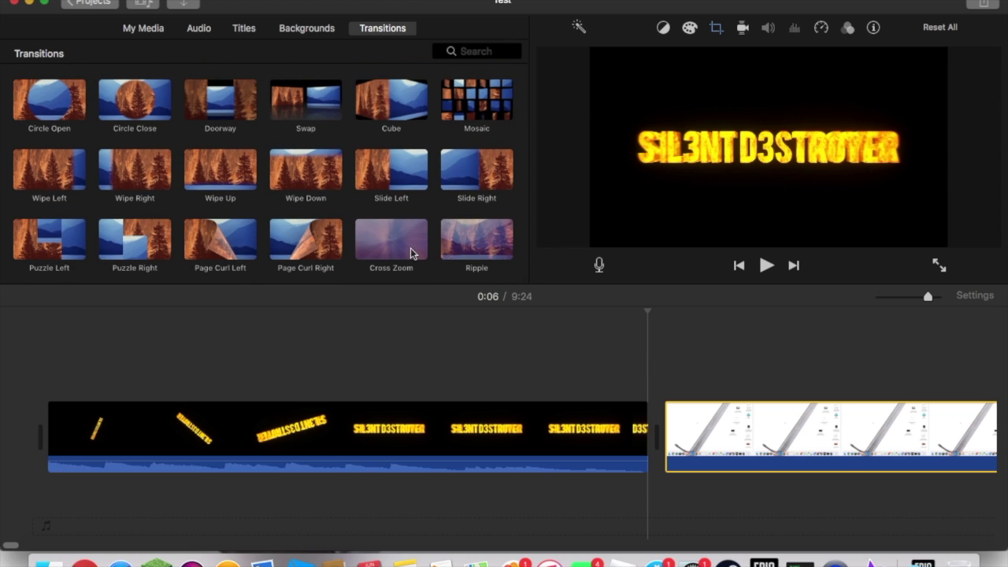
left_click_drag(409, 252, 52, 419)
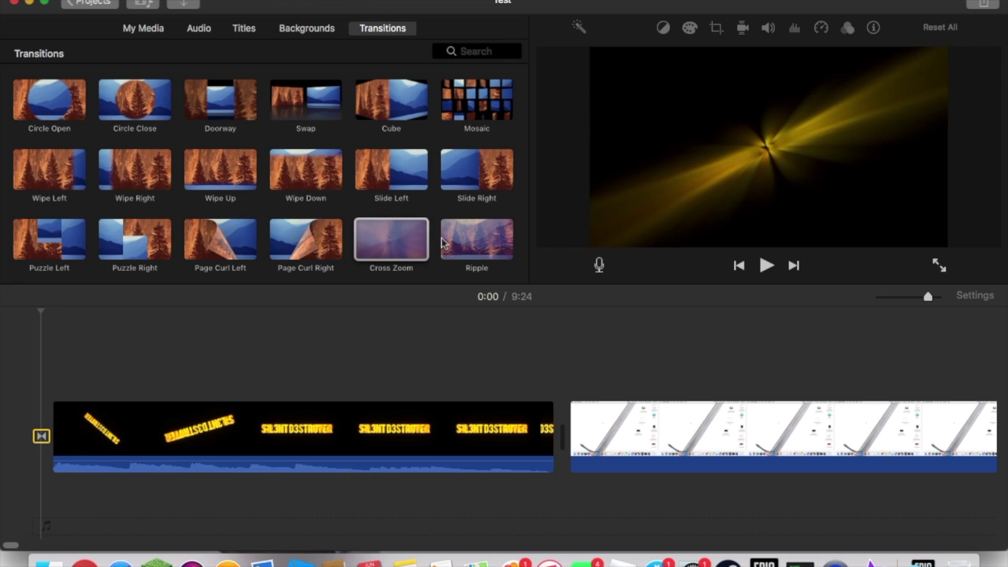
left_click_drag(416, 250, 457, 446)
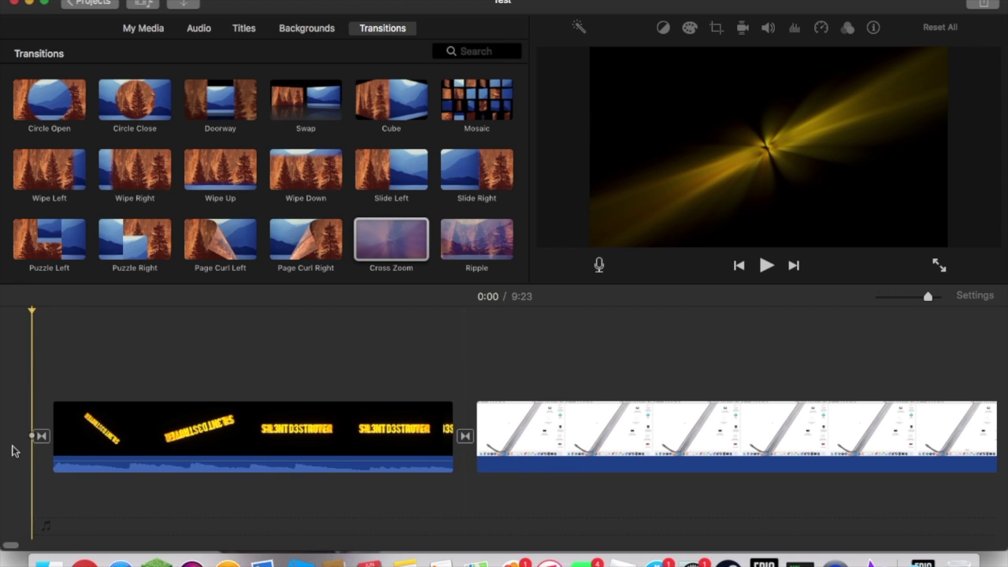
- Preview the intro and its Cross Zoom into the gameplay, then return the playhead to the start
key("space")
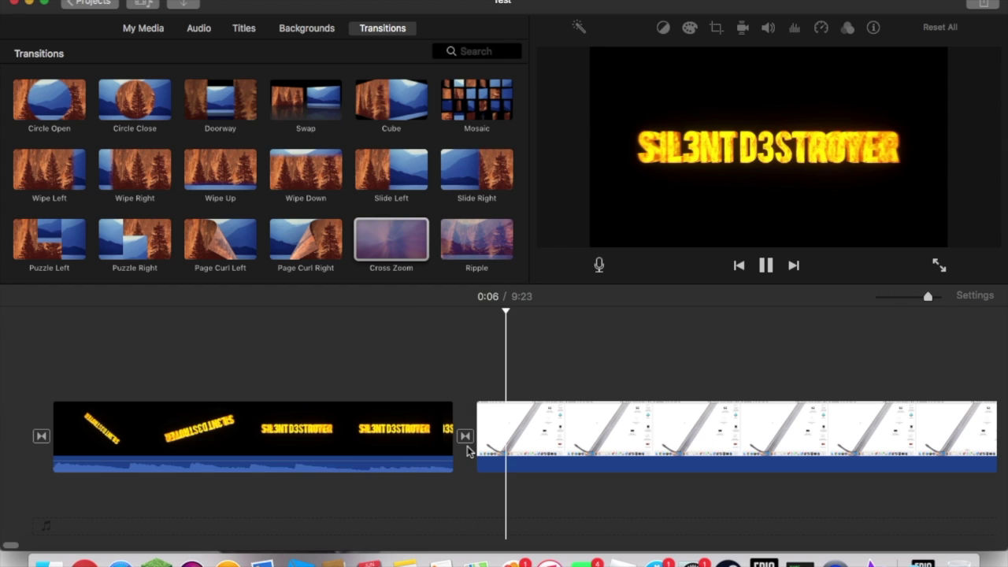
left_click(421, 441)
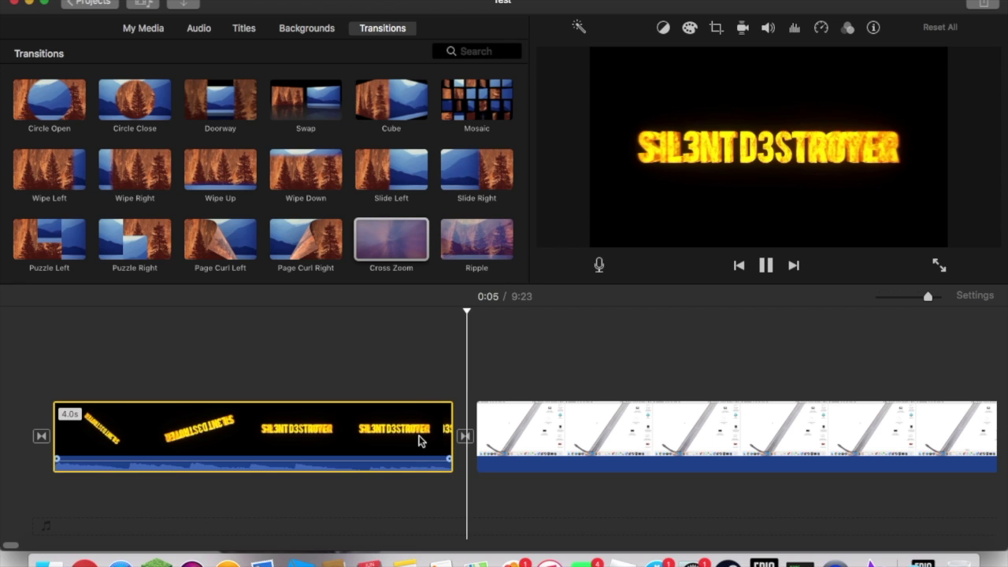
key("space")
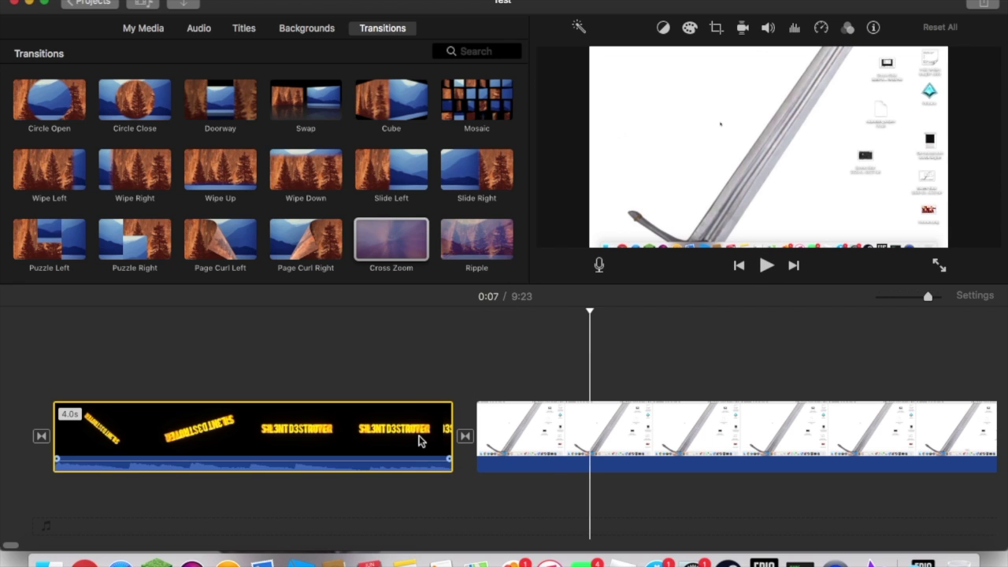
left_click(424, 429)
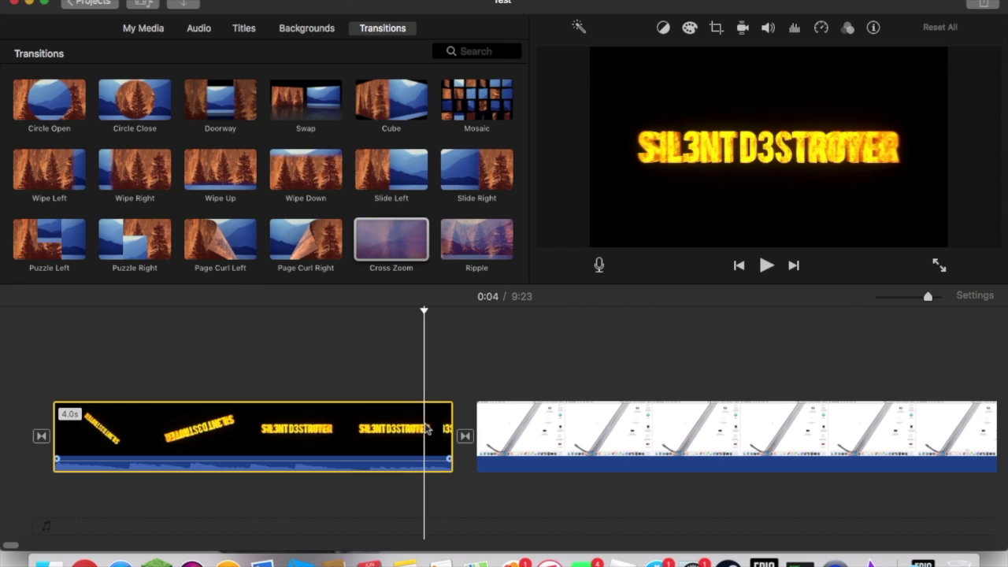
key("space")
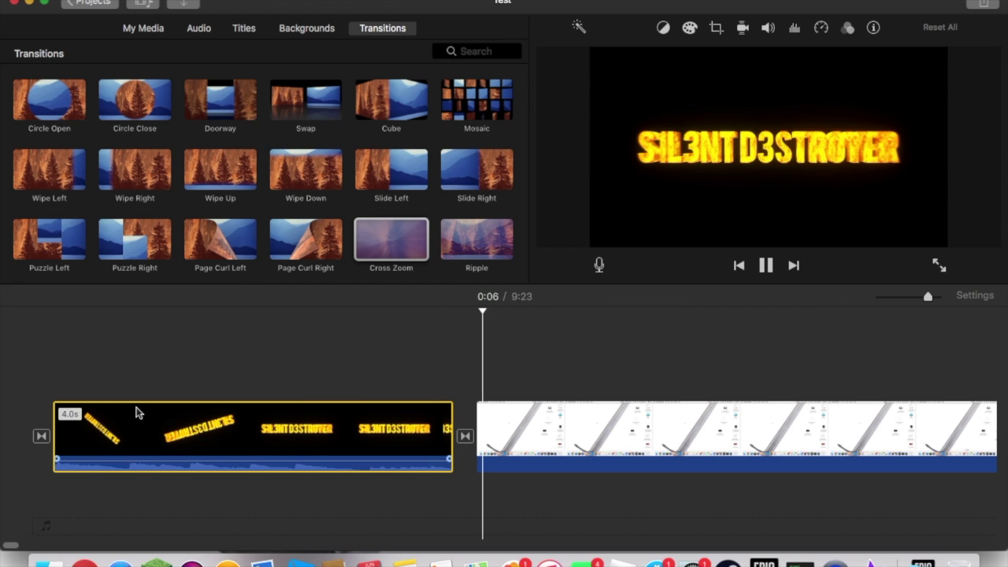
left_click(53, 404)
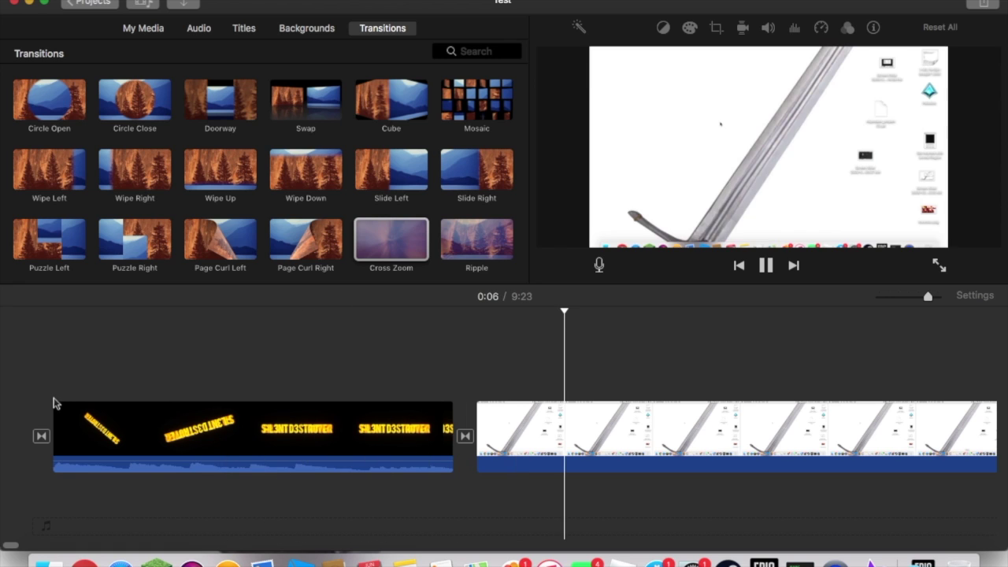
key("space")
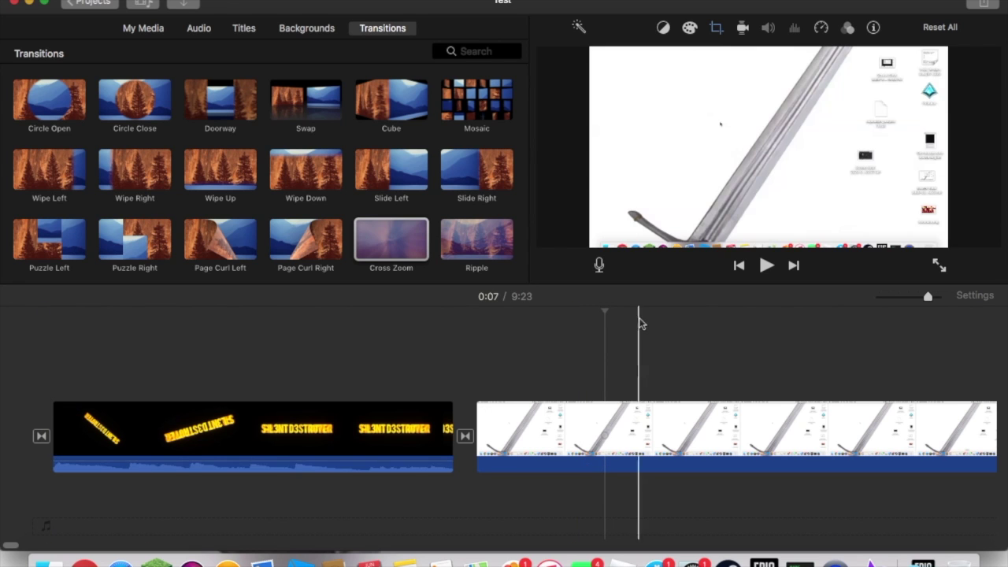
left_click(28, 394)
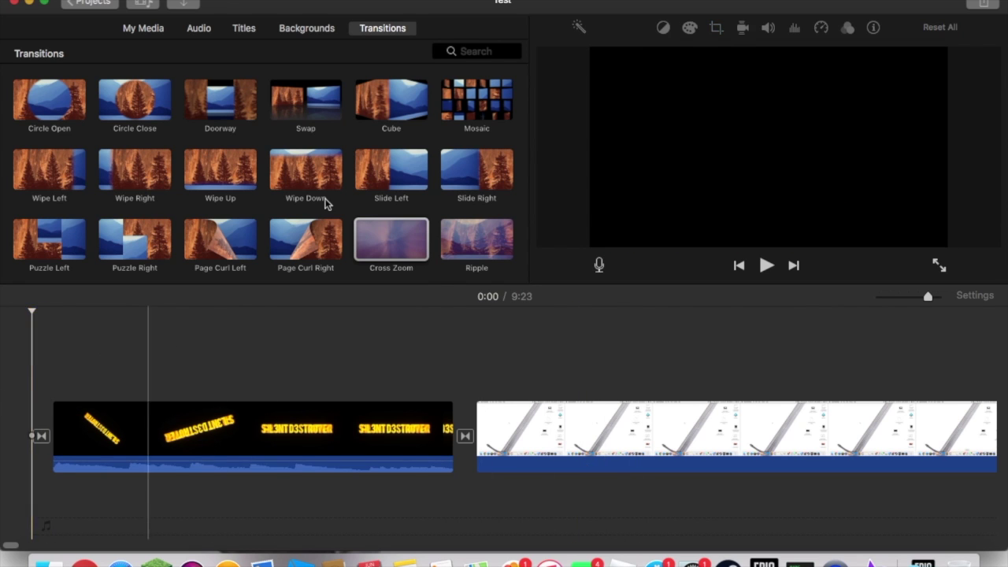
left_click(48, 562)
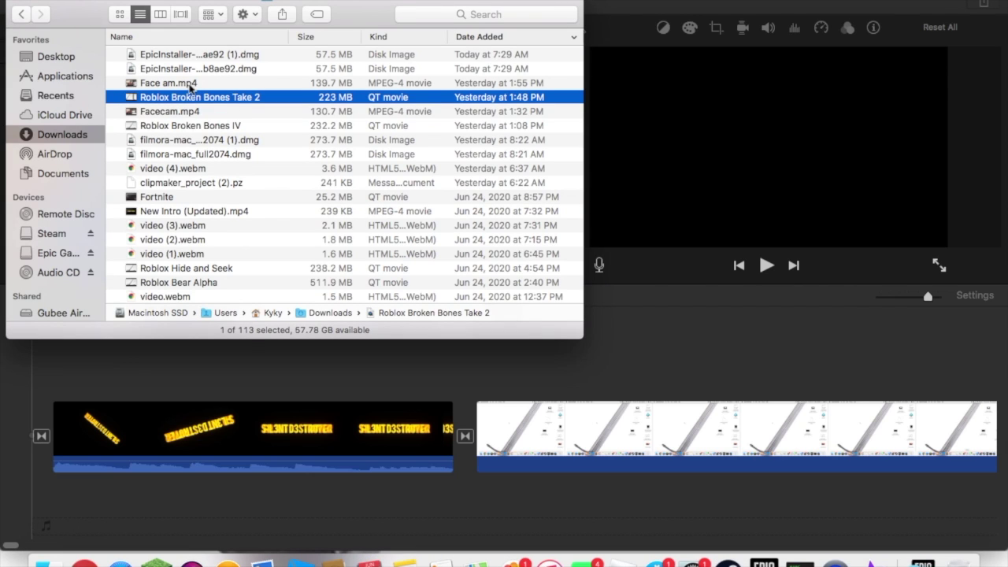
- Add Face am.mp4 from Downloads as a cutaway above the Roblox gameplay clip
left_click_drag(190, 89, 482, 377)
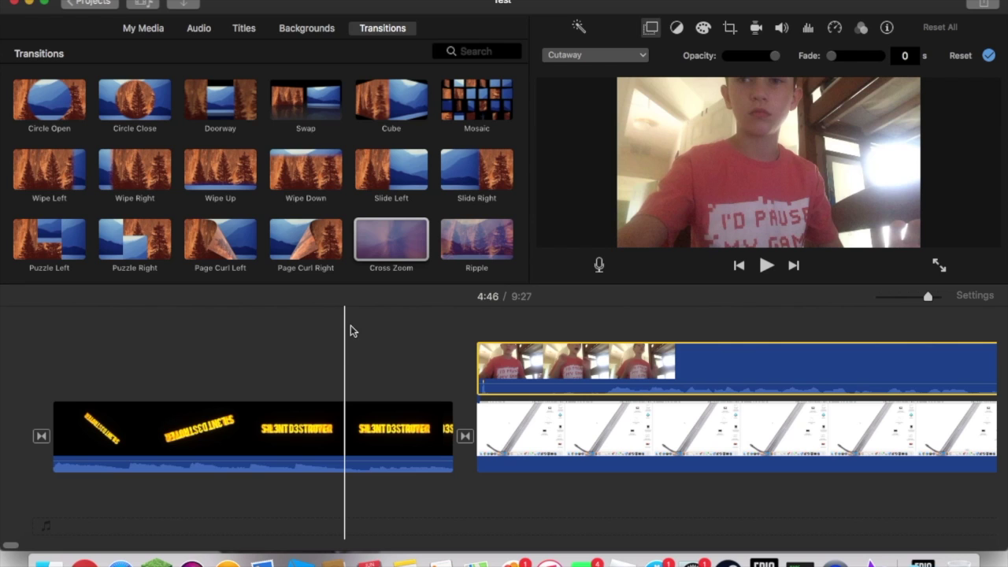
- Browse the facecam clip's info, crop, filter, volume, stabilization and colour panels
left_click(888, 27)
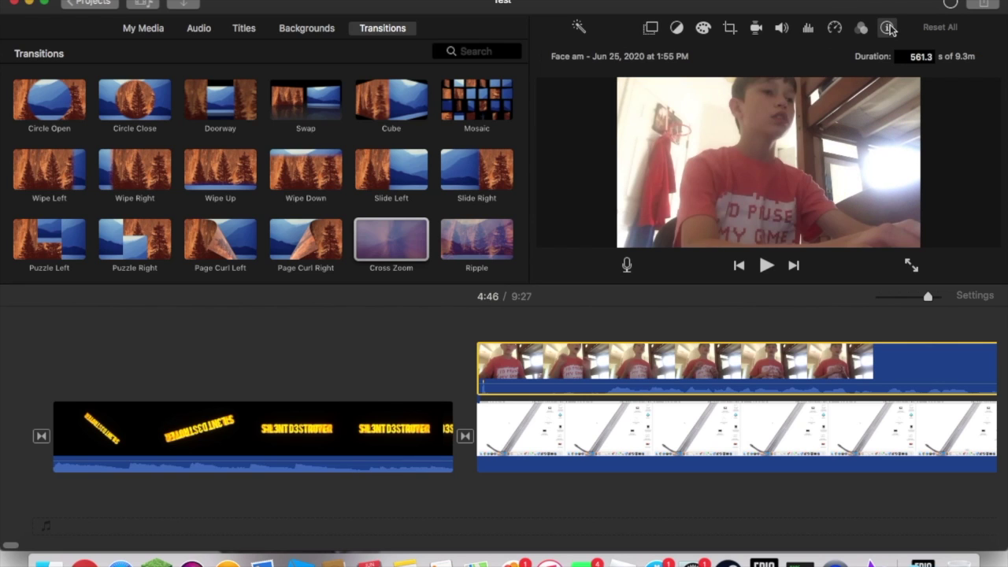
left_click(887, 28)
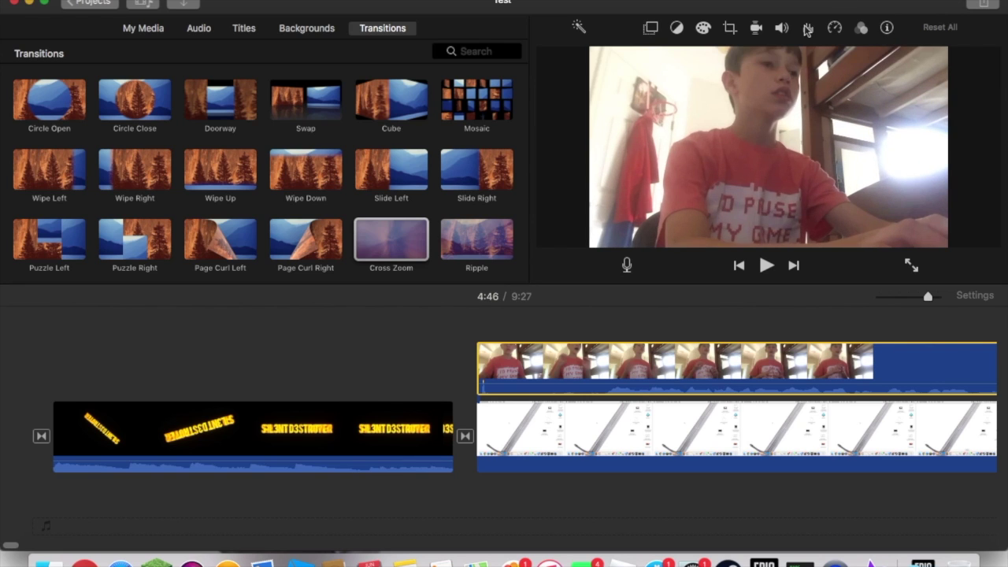
left_click(730, 30)
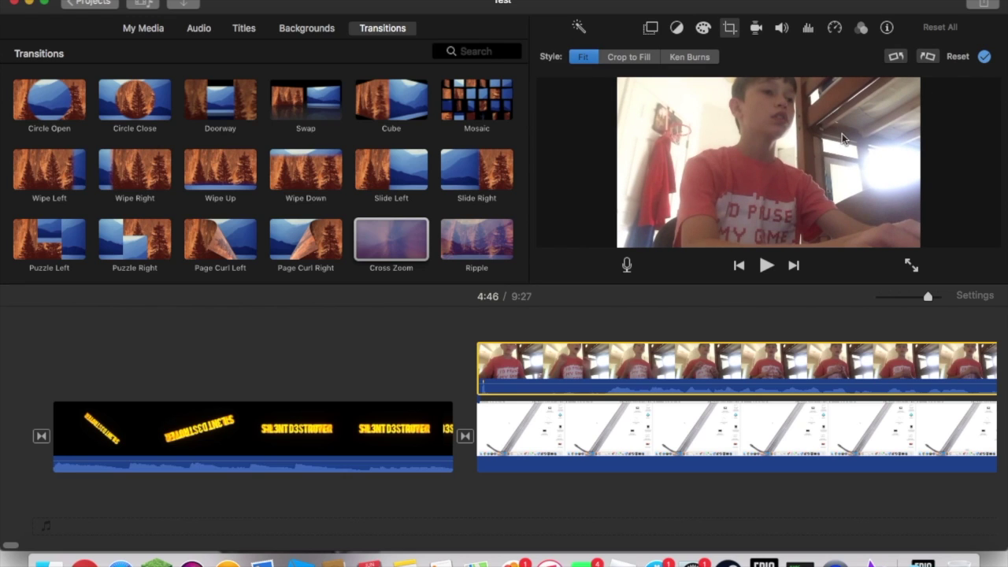
left_click(888, 28)
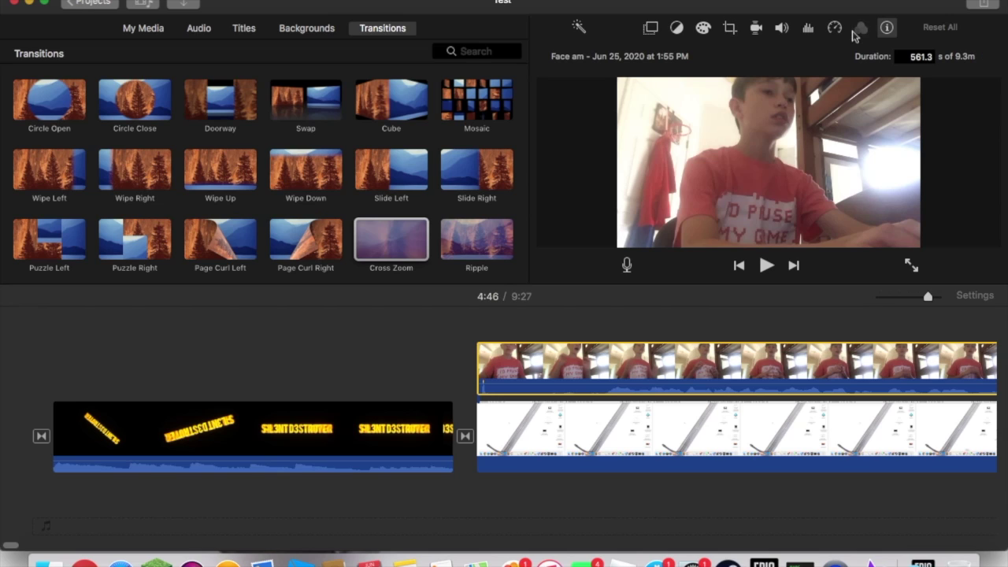
left_click(860, 30)
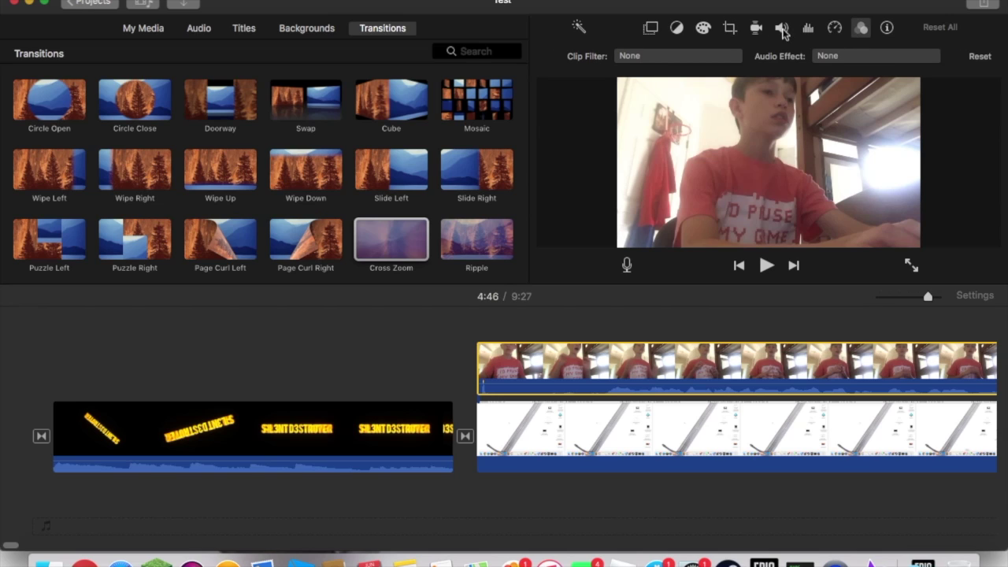
left_click(783, 30)
left_click(758, 30)
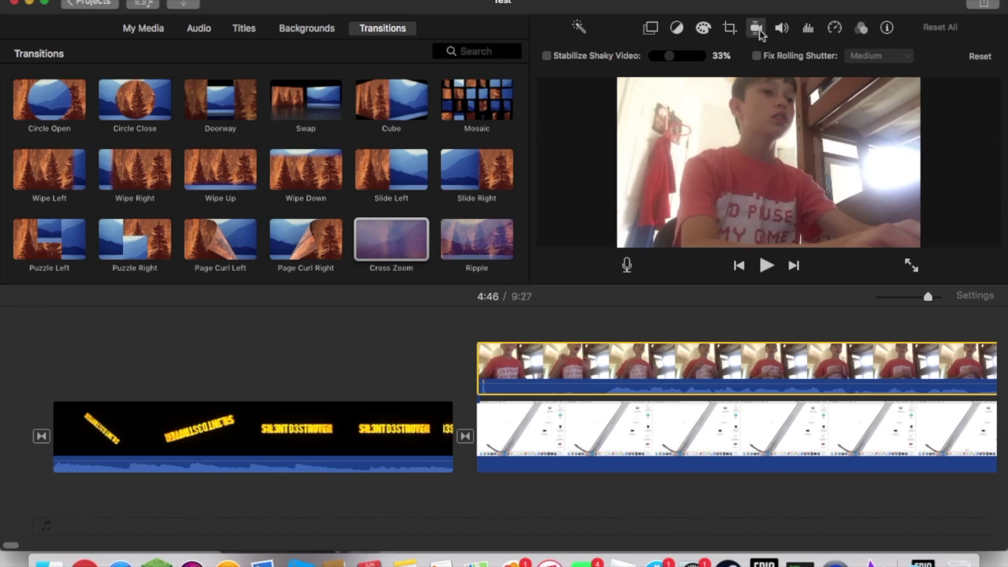
left_click(707, 28)
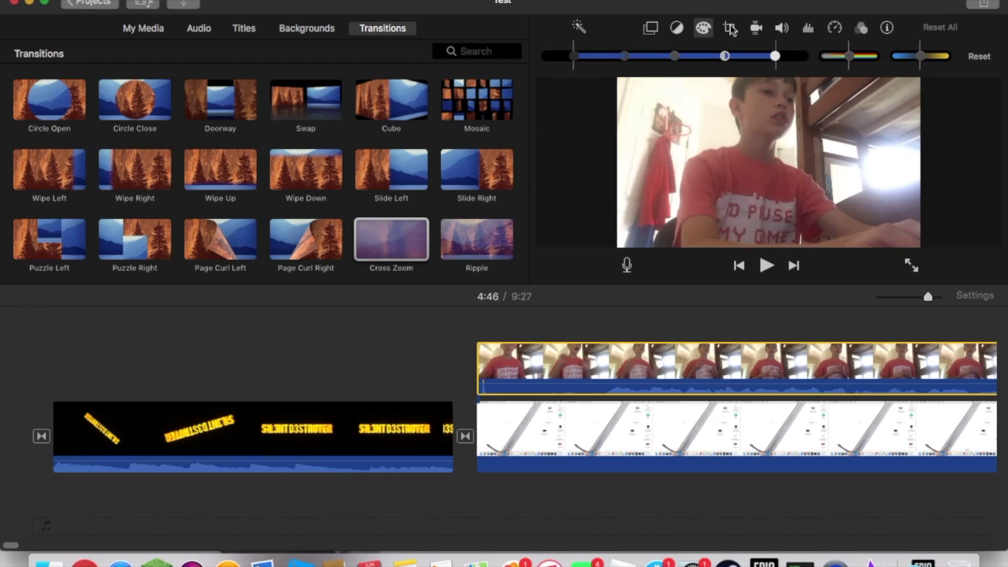
- Try Crop to Fill, Ken Burns and rotation, leaving the facecam at Fit and unrotated
left_click(730, 28)
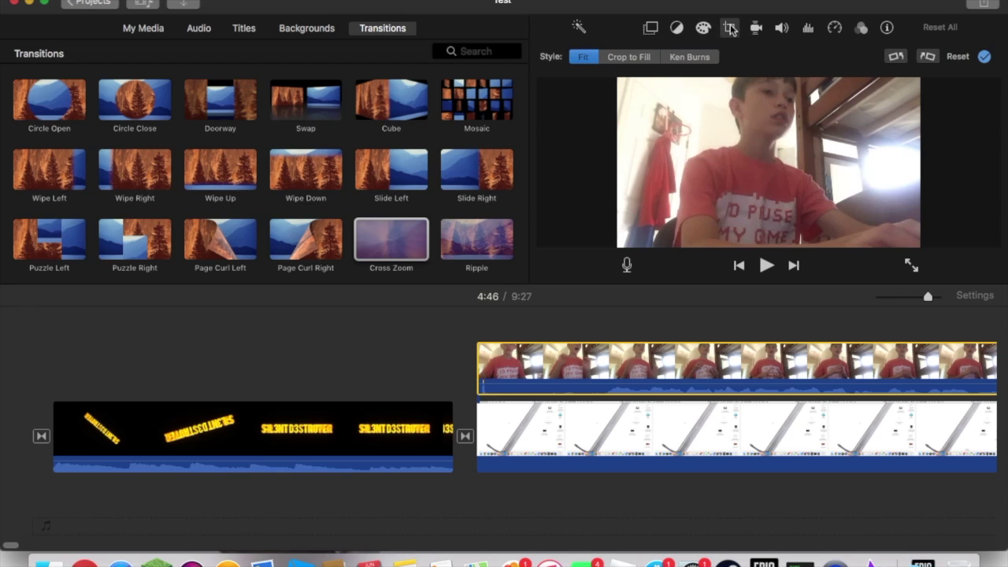
left_click(644, 62)
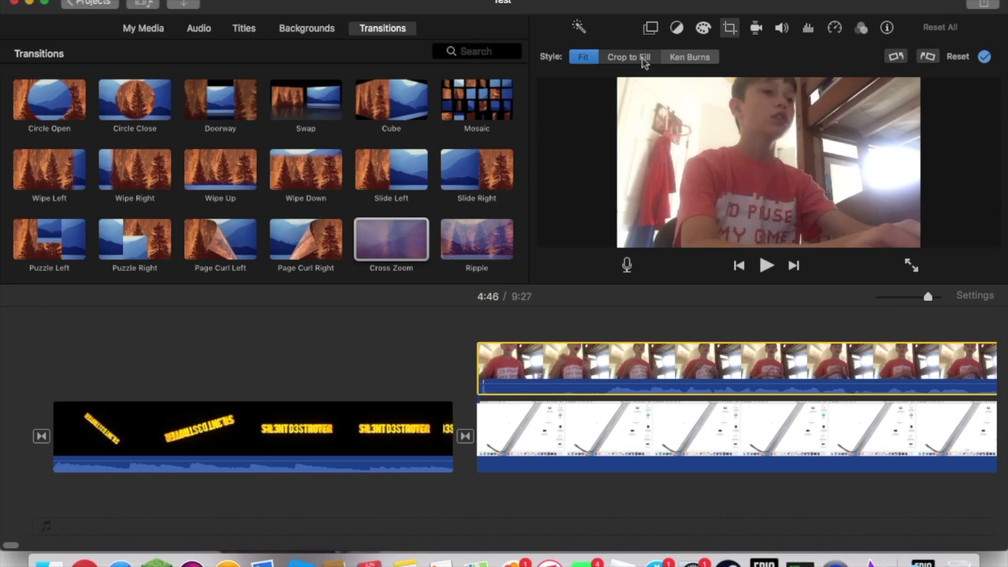
left_click(686, 57)
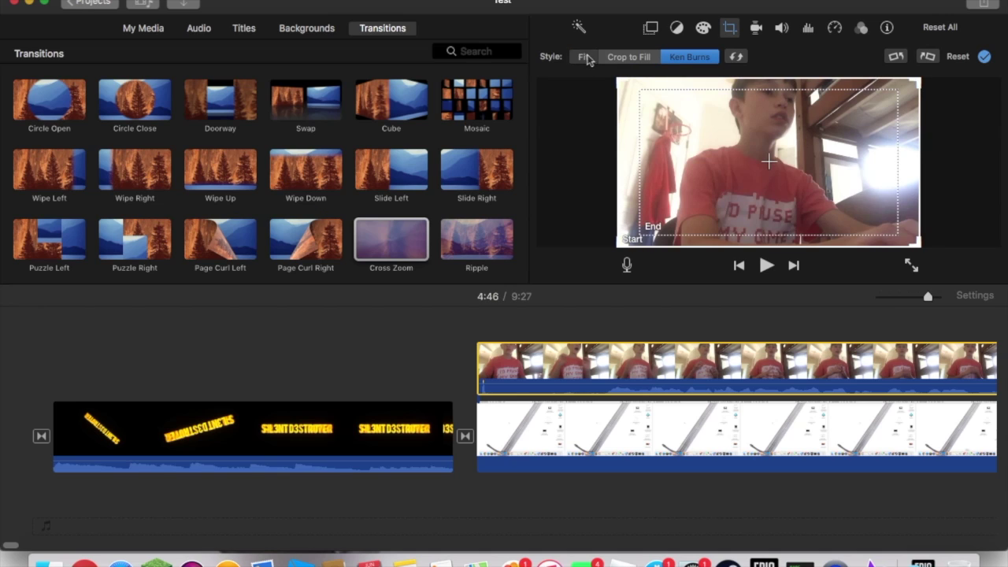
left_click(584, 58)
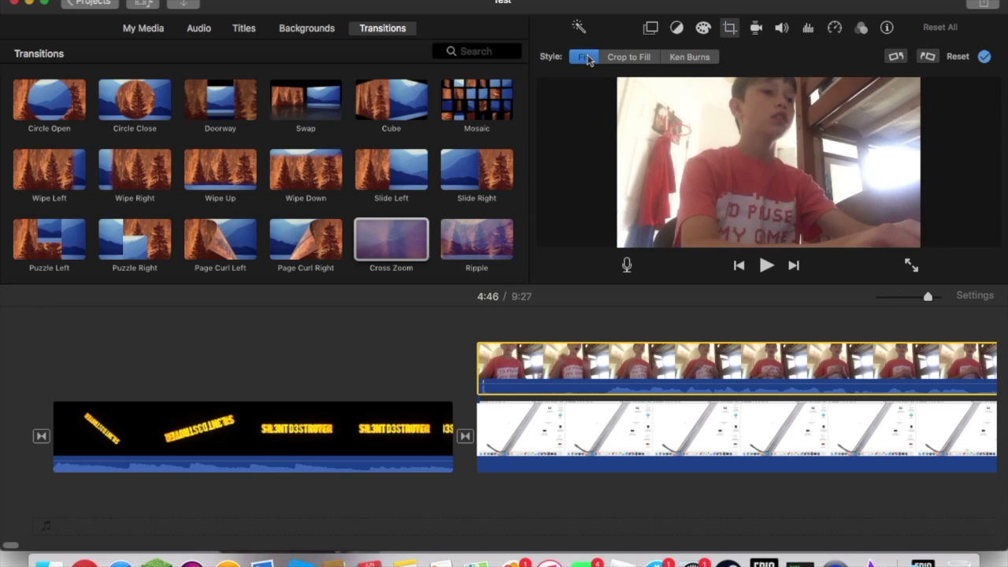
left_click(928, 57)
left_click(898, 57)
- Cycle through the adjustment panels and open the facecam's Video Overlay Settings
left_click(887, 28)
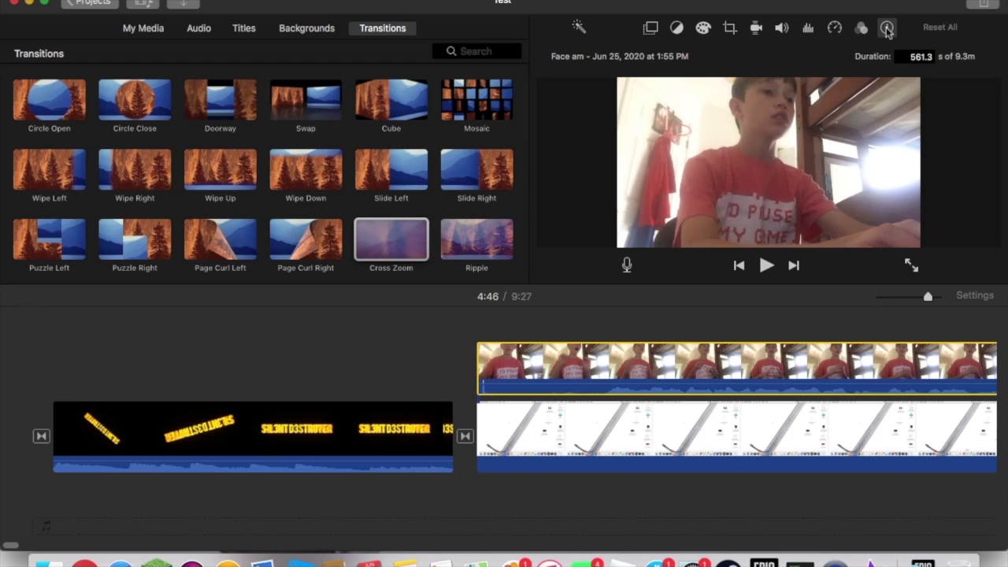
left_click(861, 28)
left_click(835, 28)
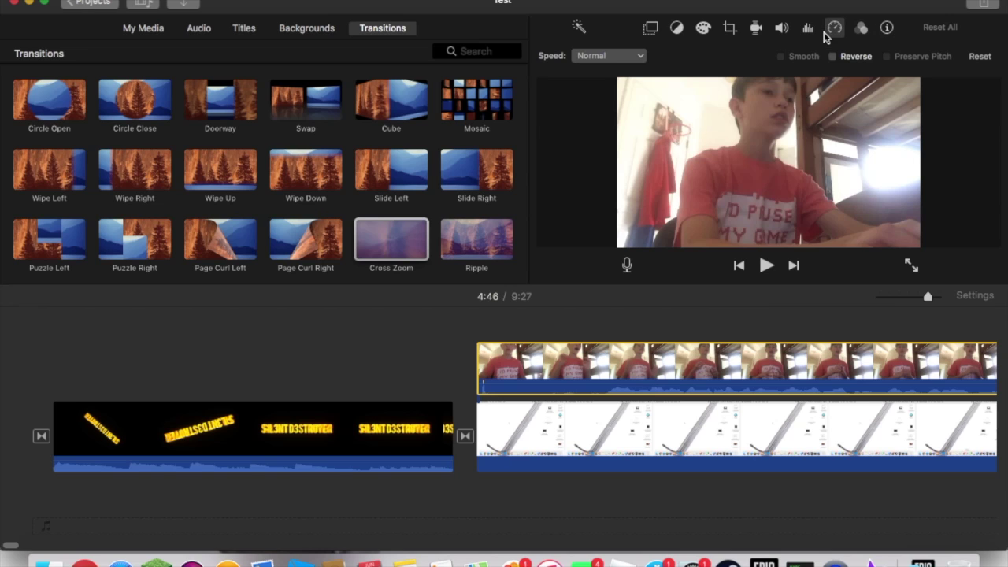
left_click(809, 30)
left_click(781, 29)
left_click(756, 28)
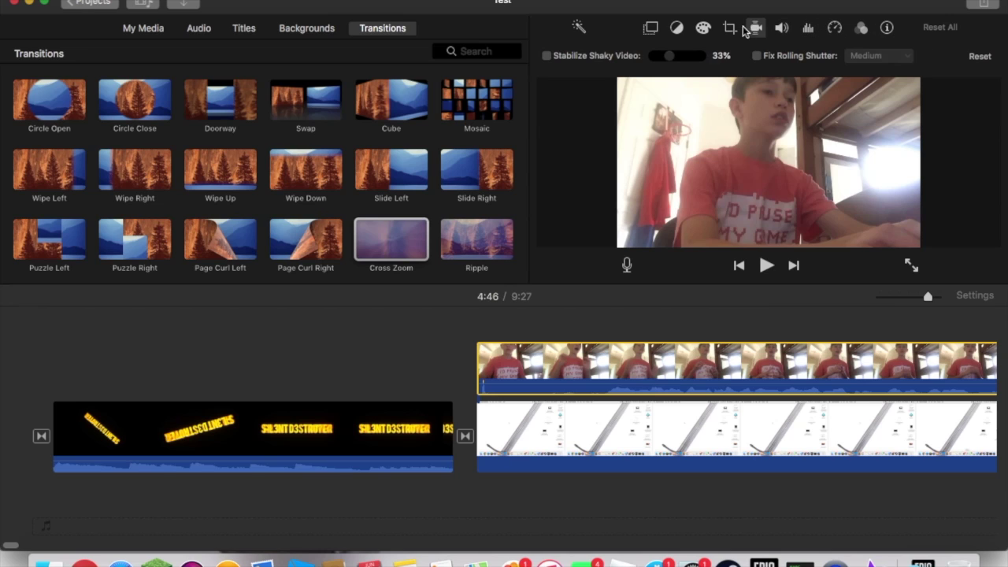
left_click(726, 28)
left_click(702, 28)
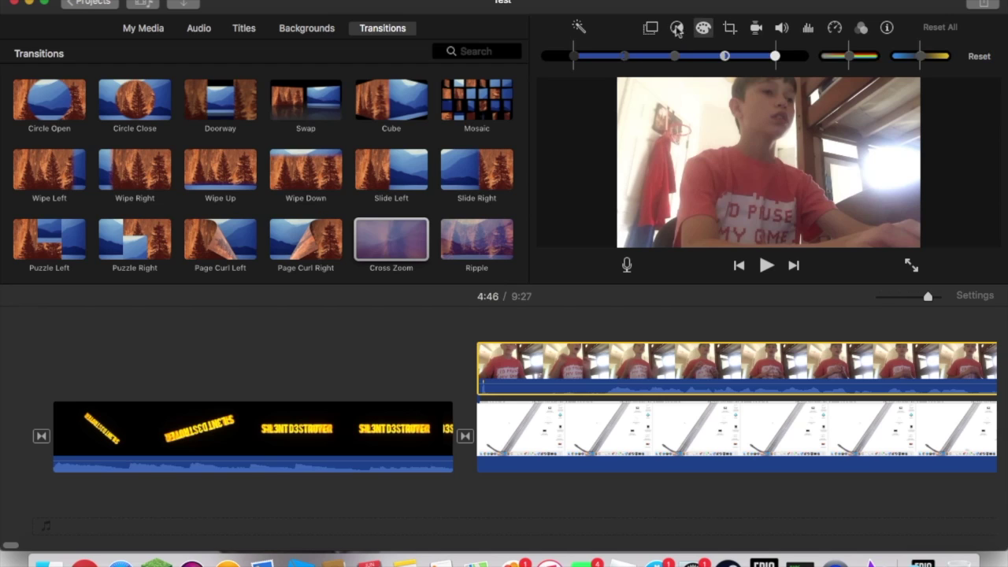
left_click(677, 29)
left_click(650, 29)
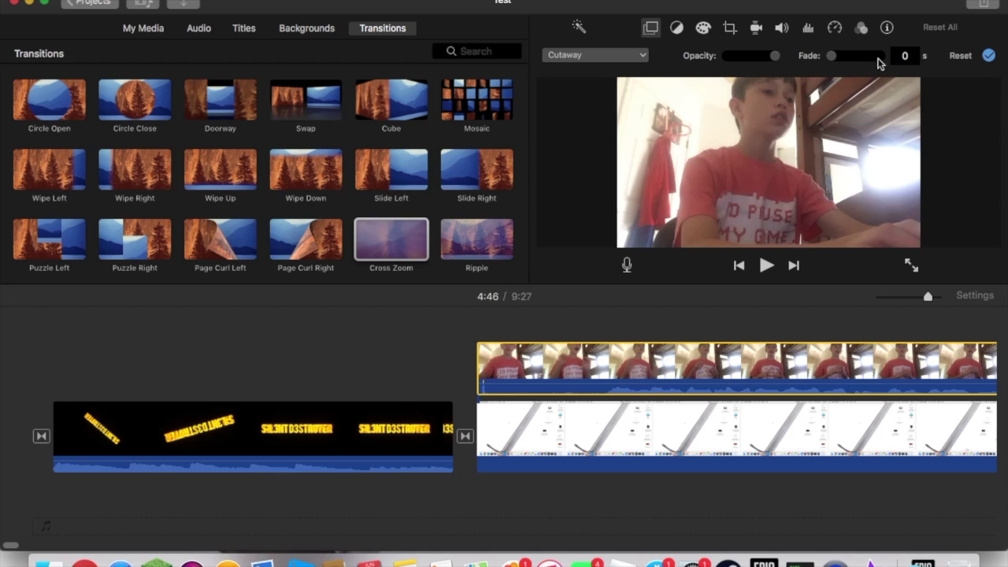
left_click(964, 57)
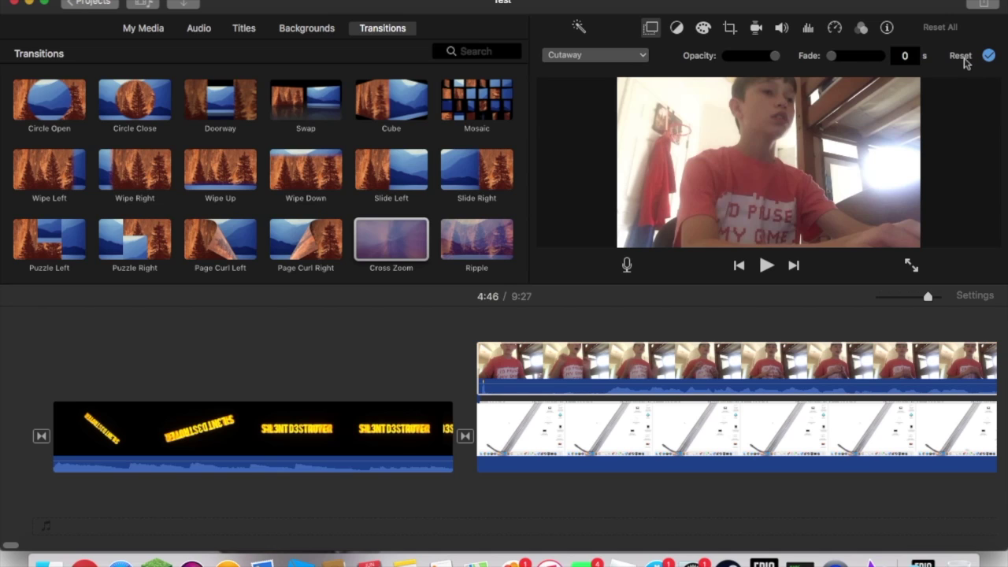
- Make the facecam a Picture in Picture inset, enlarged and placed at the gameplay's top-right
left_click(634, 57)
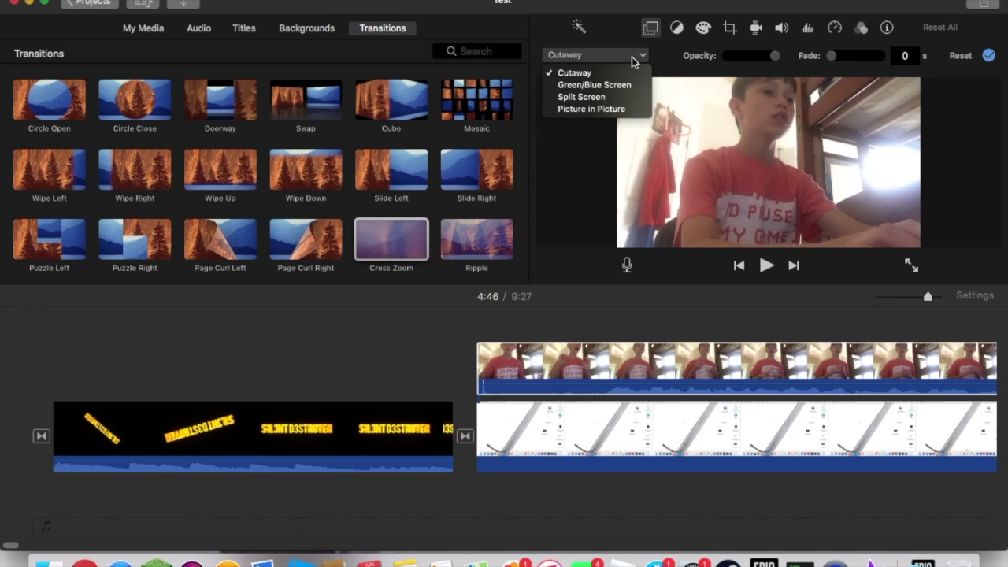
left_click(591, 110)
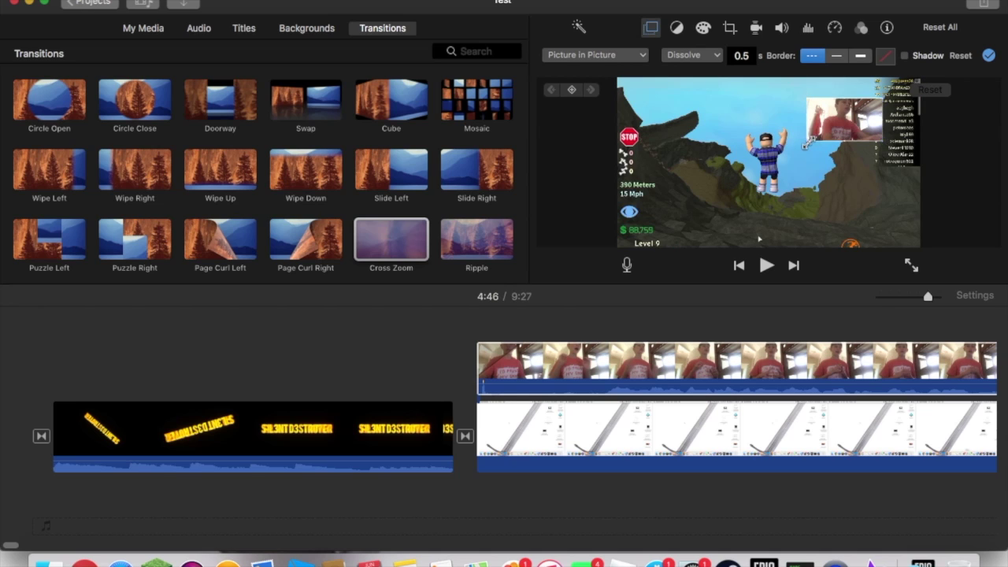
left_click_drag(807, 142, 776, 158)
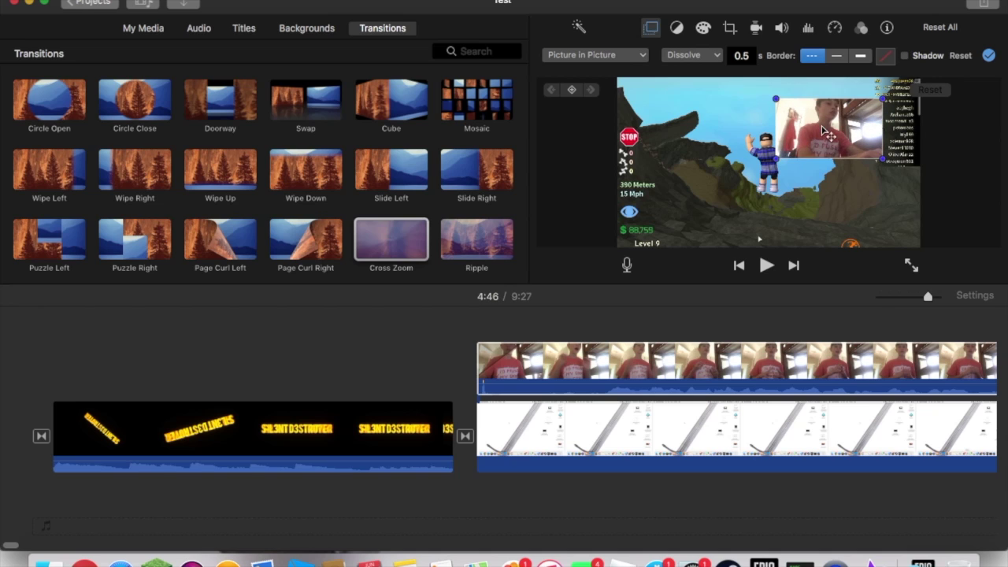
left_click_drag(828, 134, 863, 111)
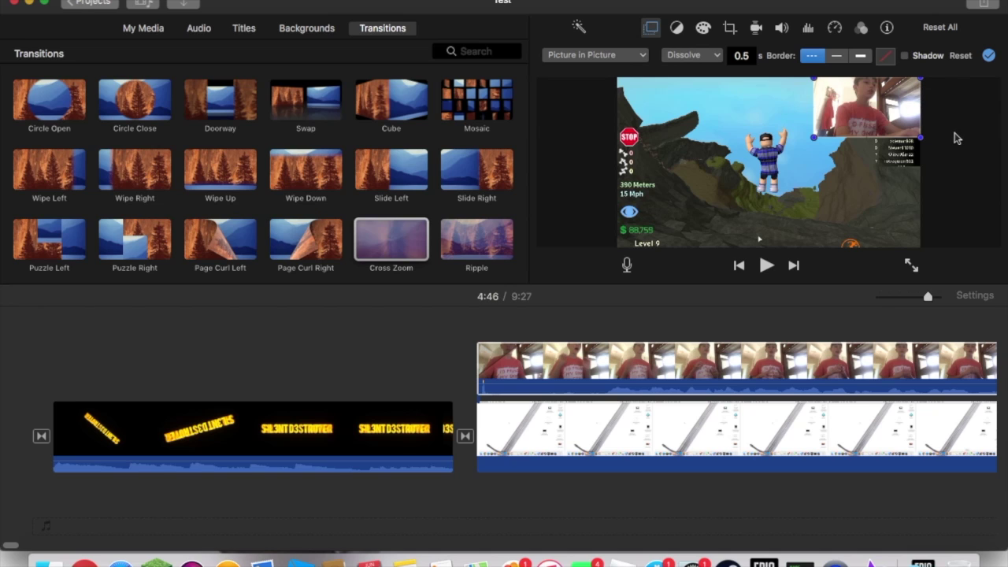
left_click(17, 371)
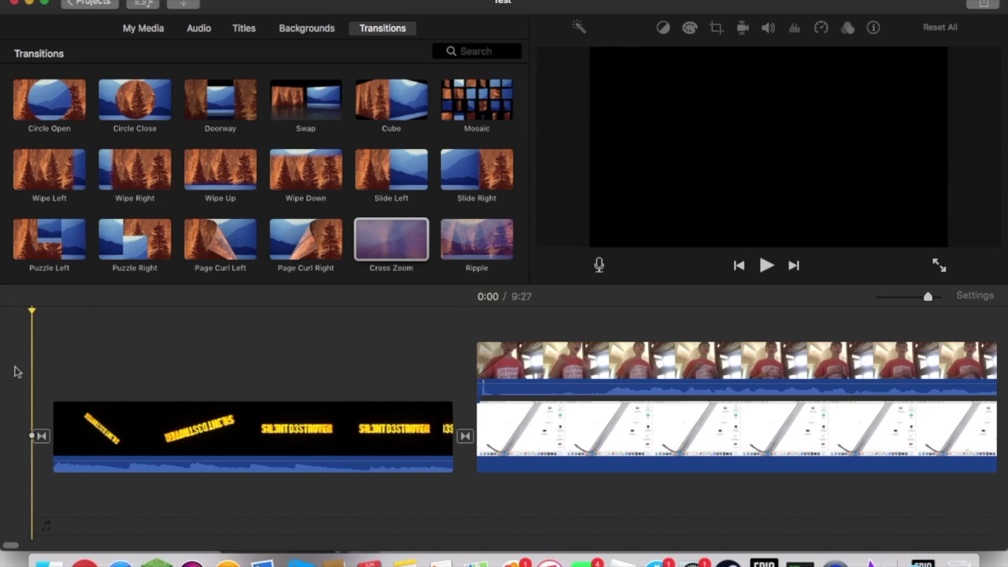
- Preview the movie, then delete the second clip (Roblox gameplay with facecam), keeping the 0:06 intro
key("space")
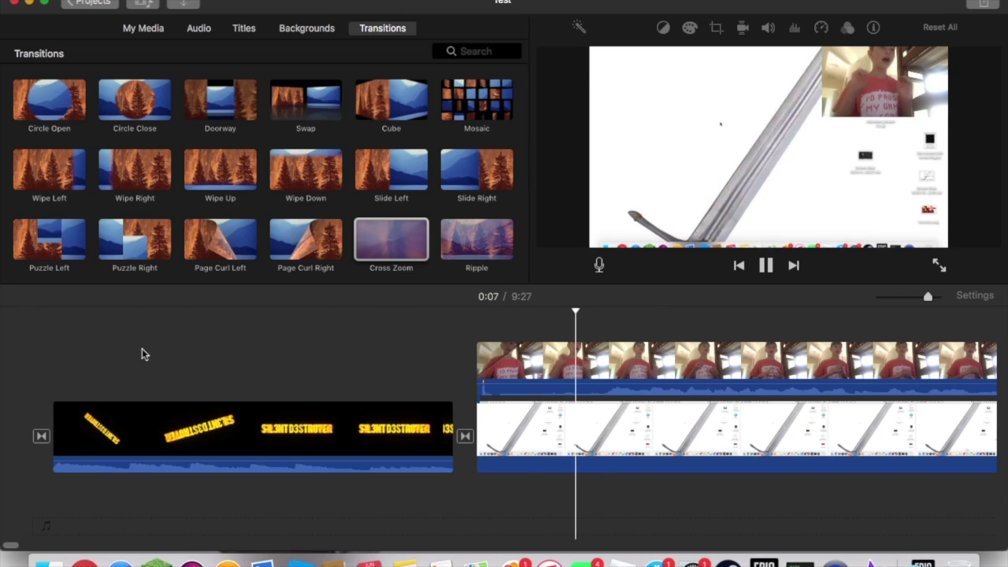
key("space")
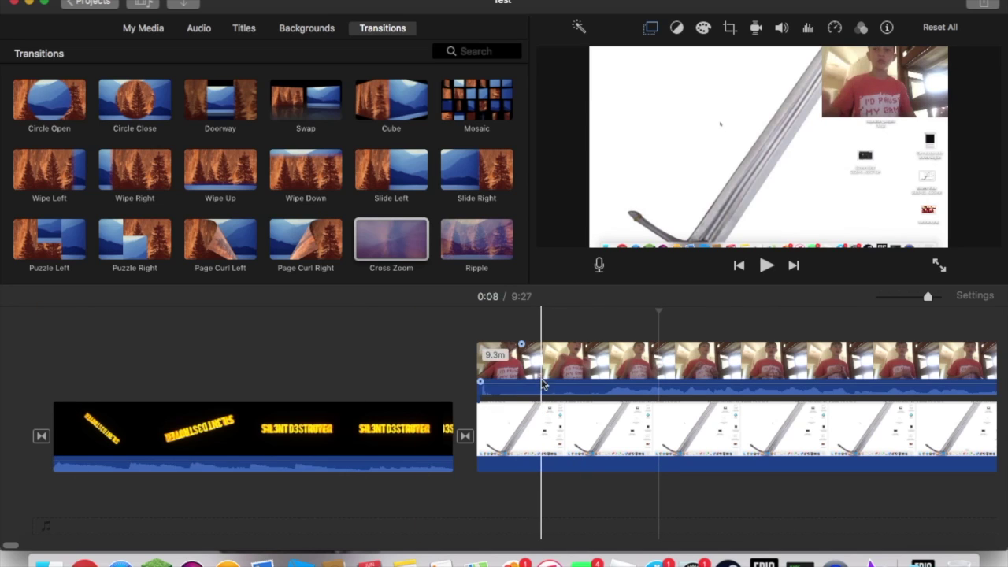
left_click(544, 434)
key("Delete")
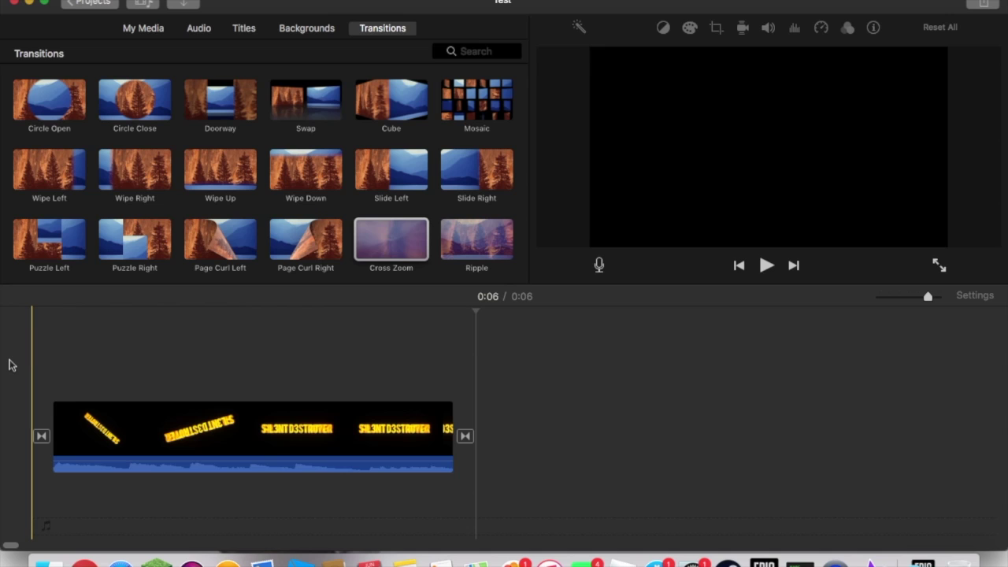
left_click(40, 418)
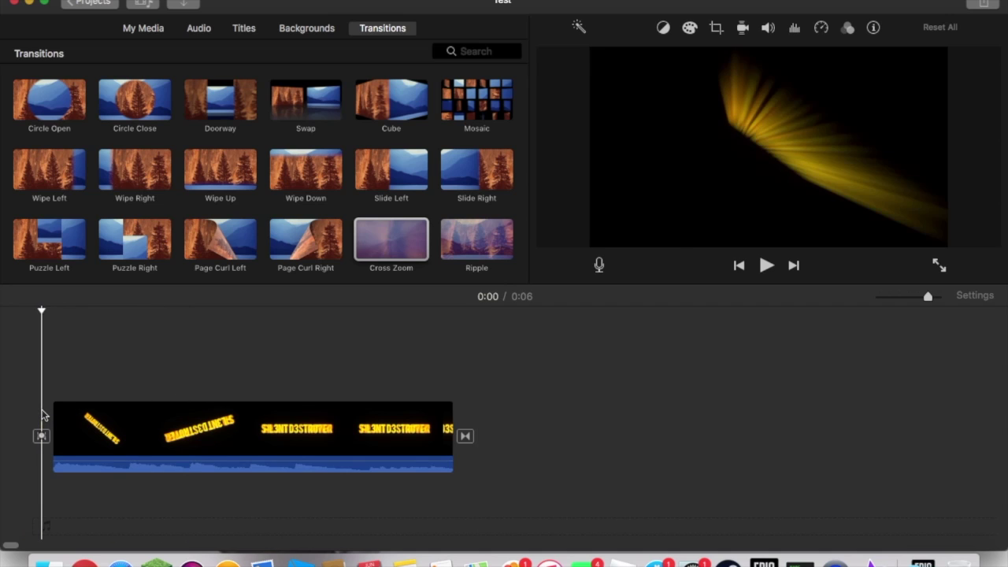
left_click(30, 409)
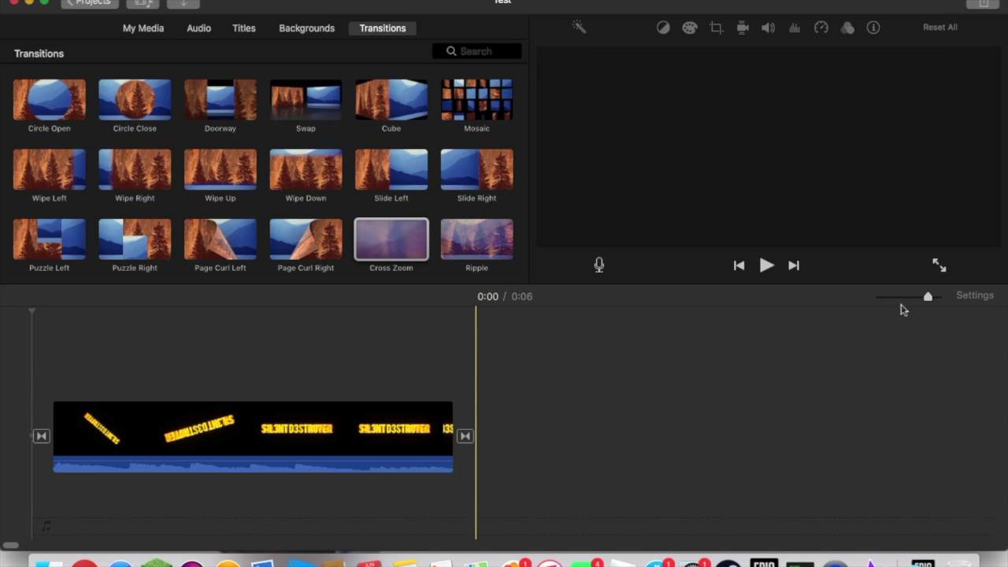
left_click(988, 4)
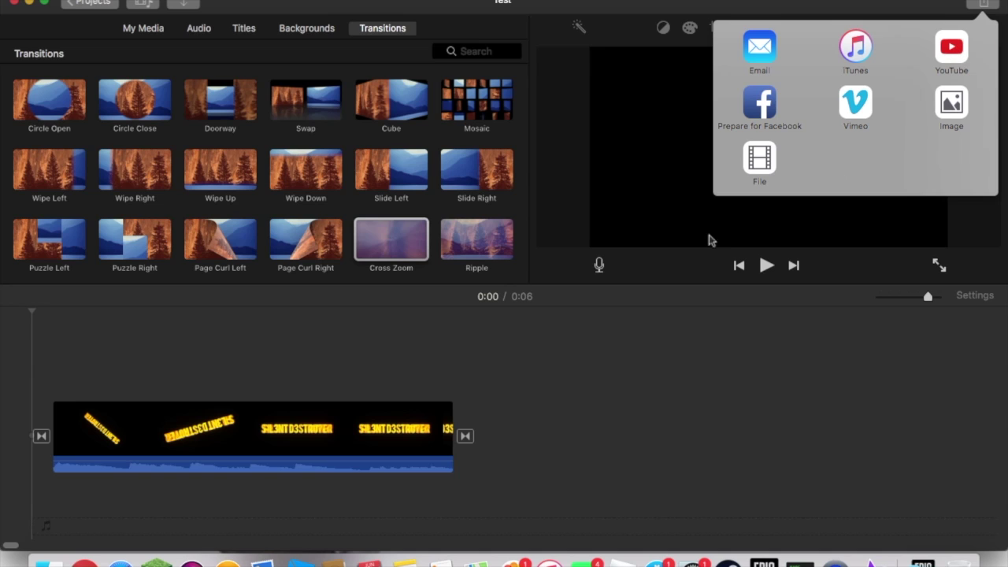
left_click(639, 296)
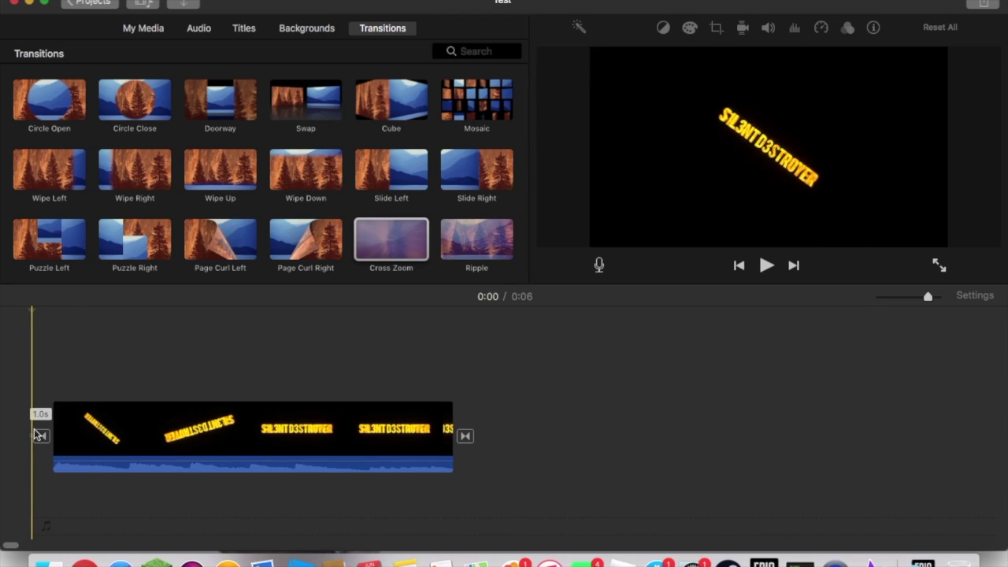
key("space")
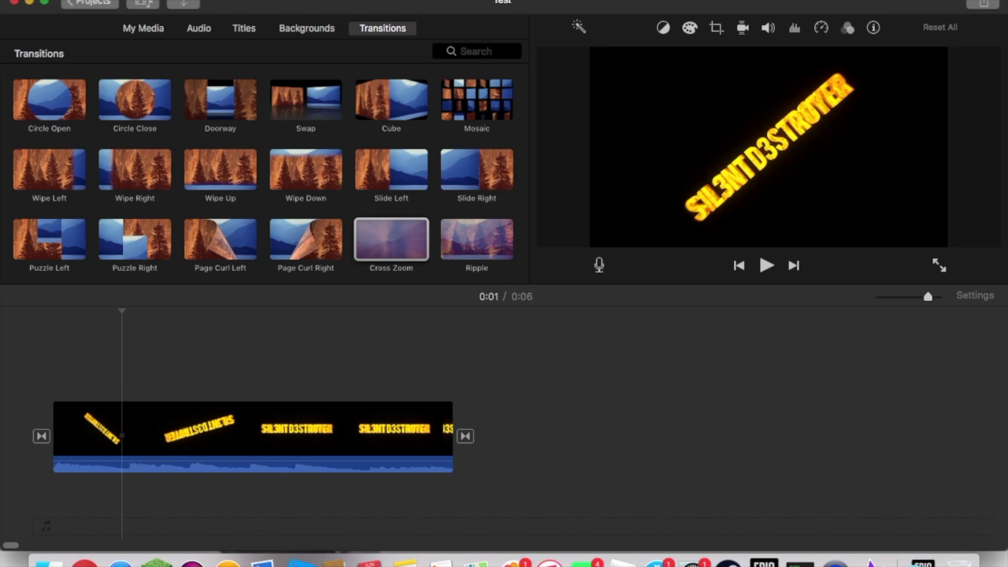
- Close the iMovie window and the Finder Downloads window
left_click(13, 3)
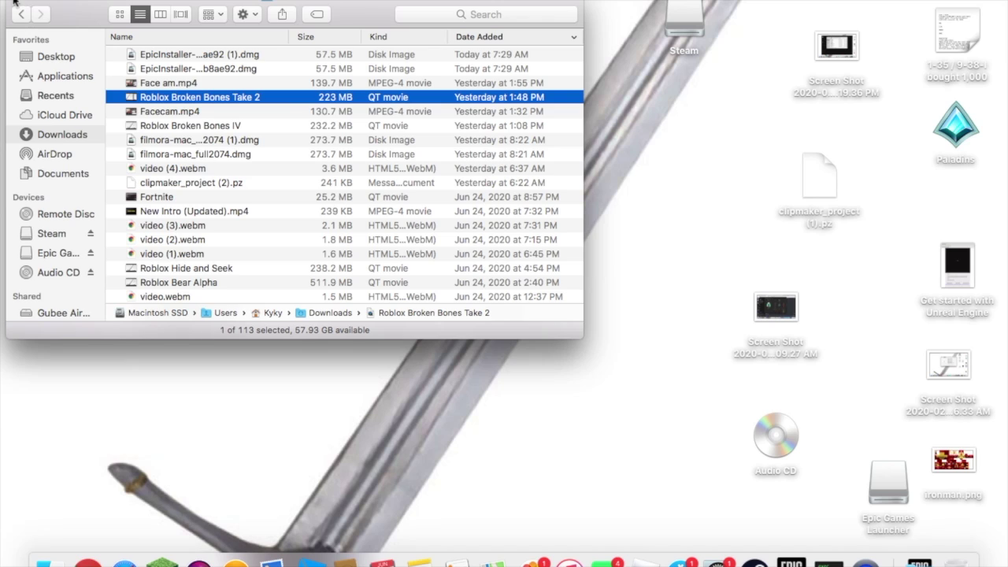
left_click(14, 3)
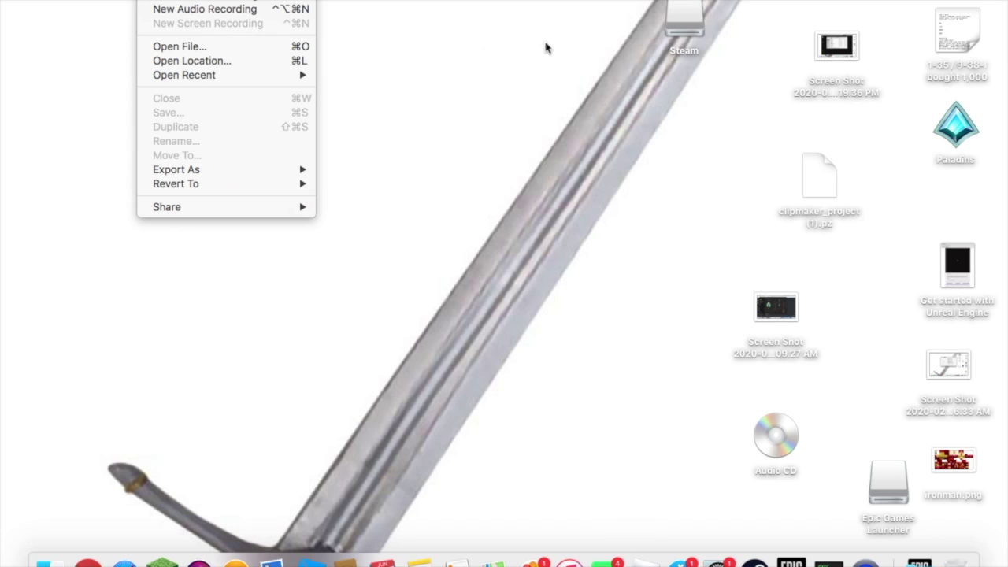
- Dismiss QuickTime Player's File and Help menus, leaving only the desktop visible
left_click(484, 55)
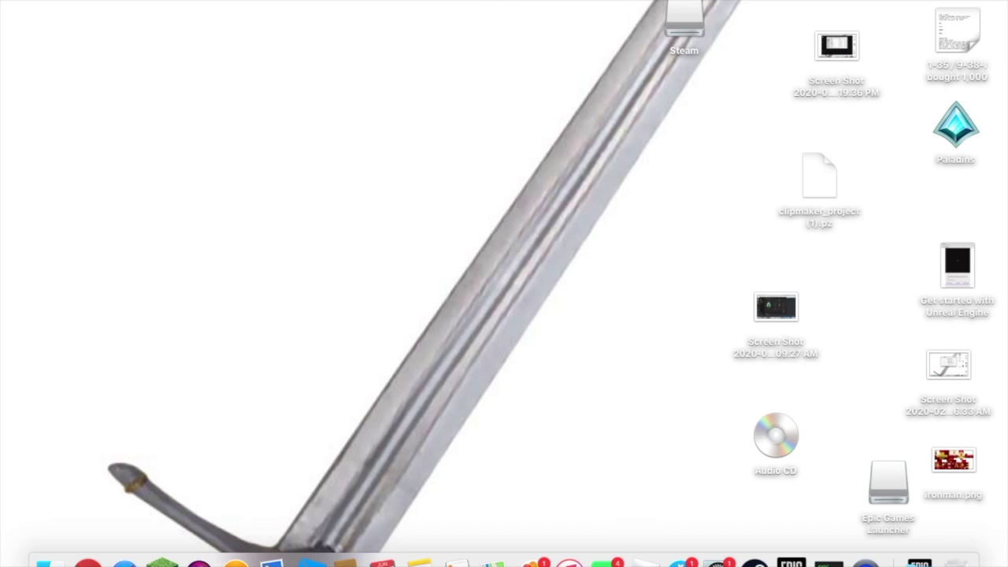
key("super+shift+slash")
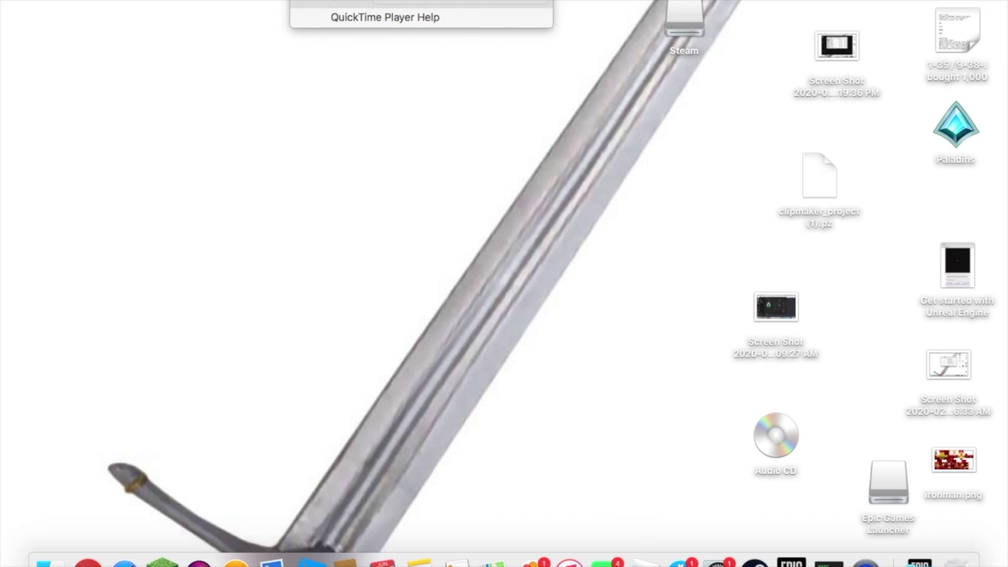
key("Escape")
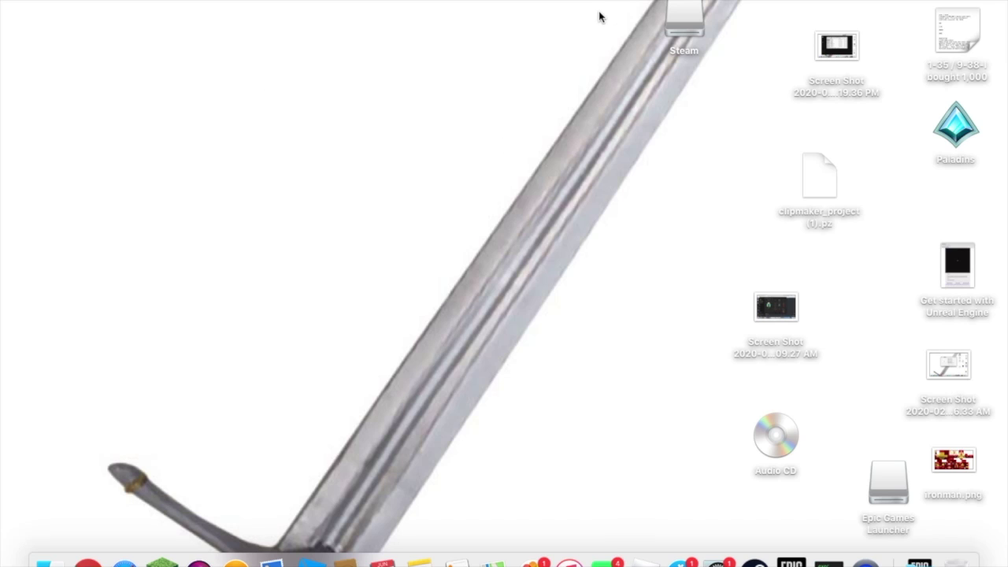